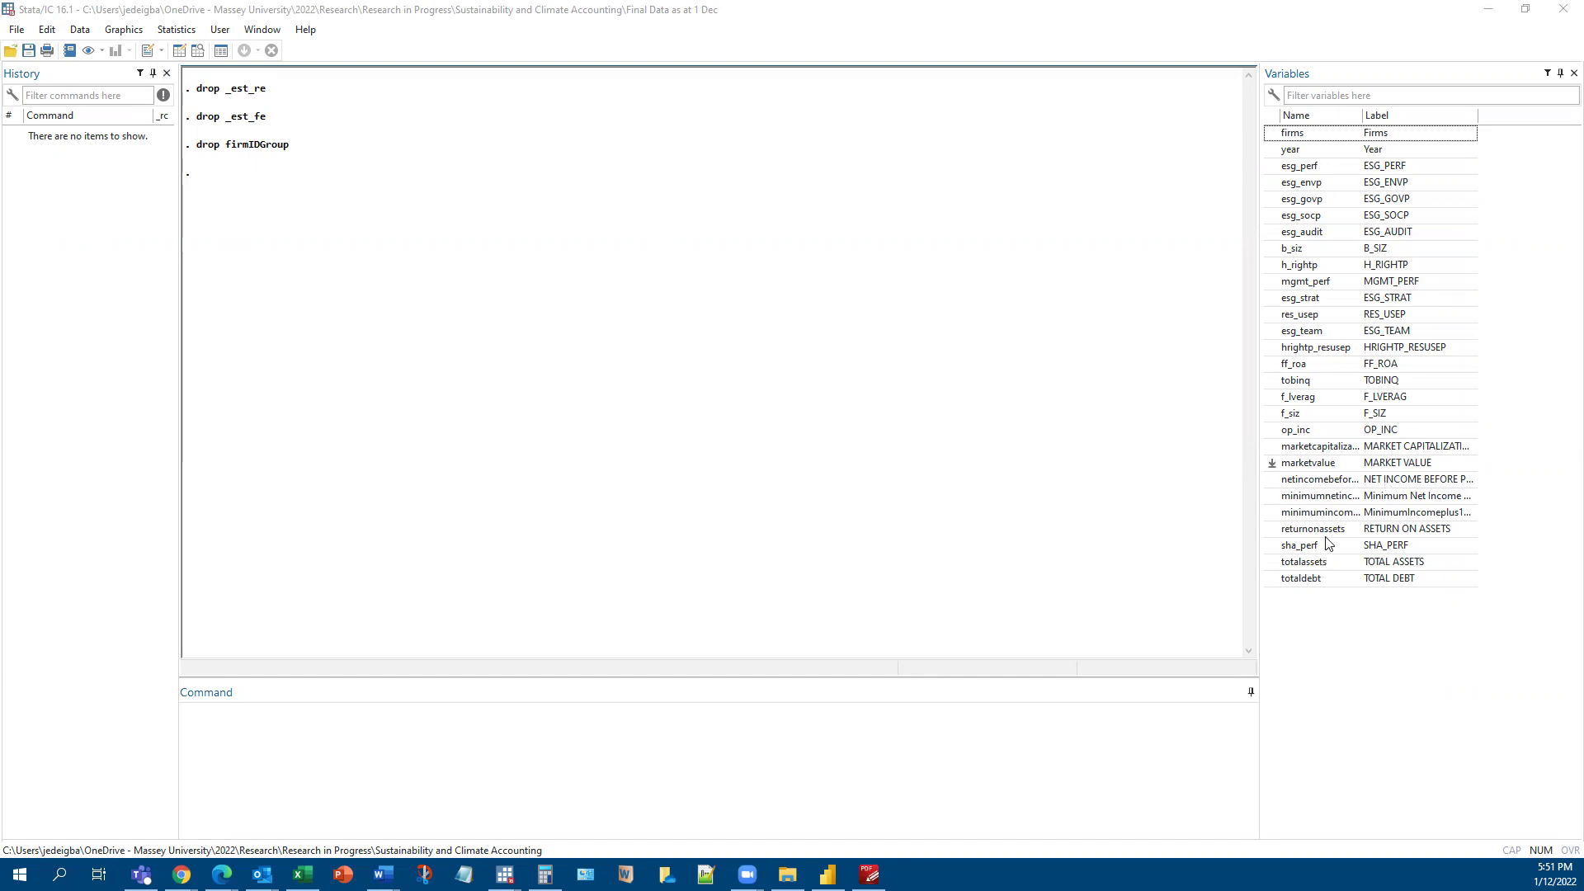
Step: Look through the dataset's rows and columns in the Data Editor, from the firms column to totaldebt, and close it
{"action": "left_click", "coordinate": [180, 52]}
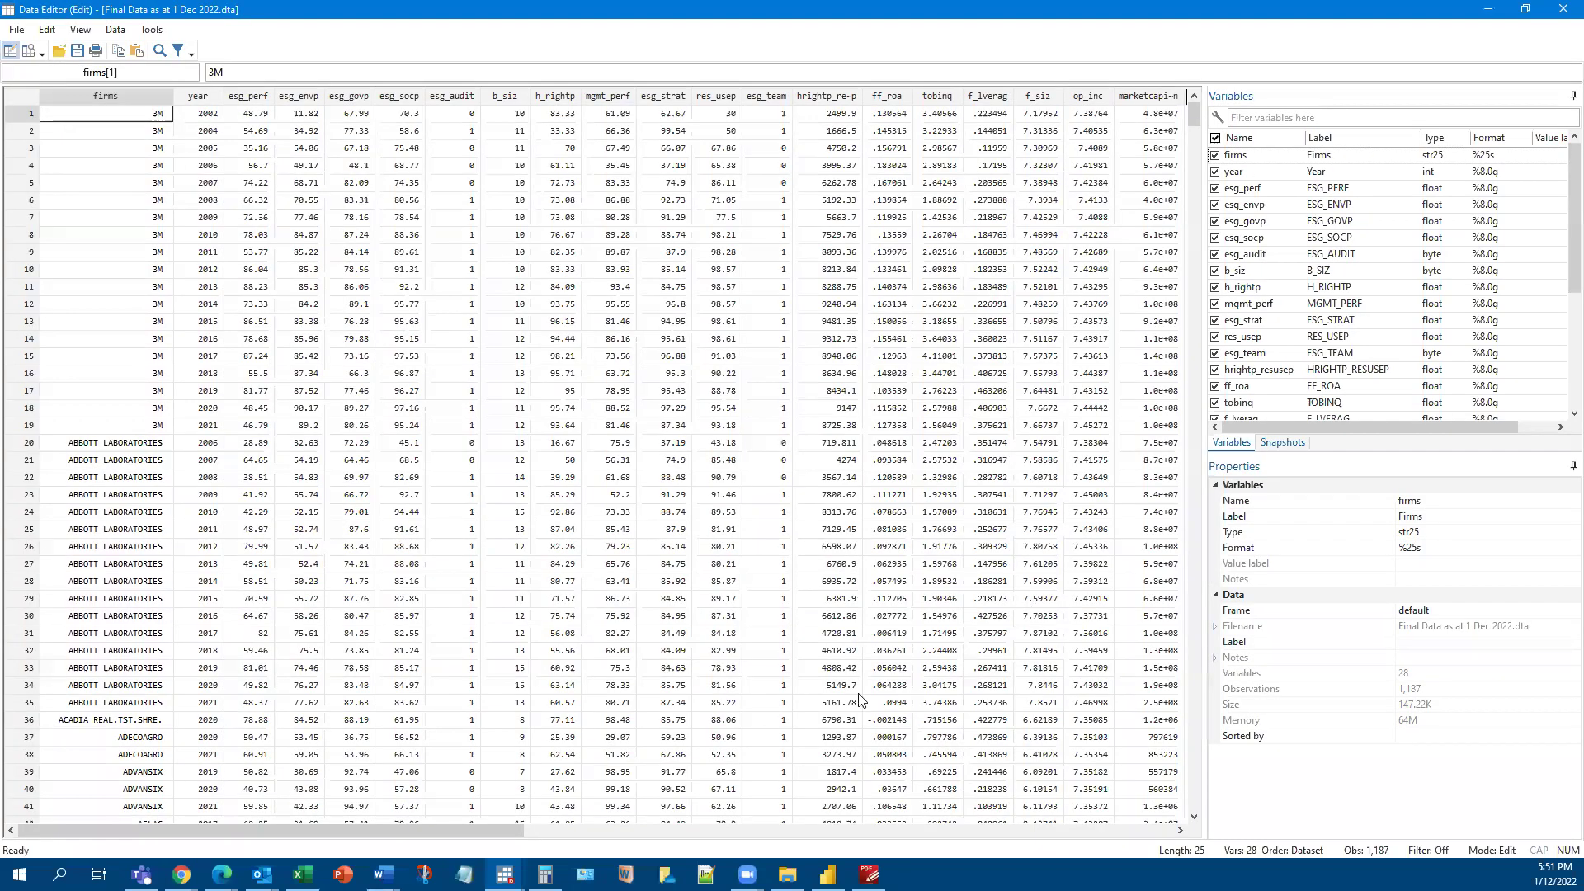
{"action": "left_click_drag", "start_coordinate": [359, 847], "coordinate": [583, 821]}
{"action": "left_click_drag", "start_coordinate": [344, 785], "coordinate": [313, 744]}
{"action": "left_click_drag", "start_coordinate": [1196, 160], "coordinate": [1144, 93]}
{"action": "left_click_drag", "start_coordinate": [458, 831], "coordinate": [29, 819]}
{"action": "left_click_drag", "start_coordinate": [322, 831], "coordinate": [685, 832]}
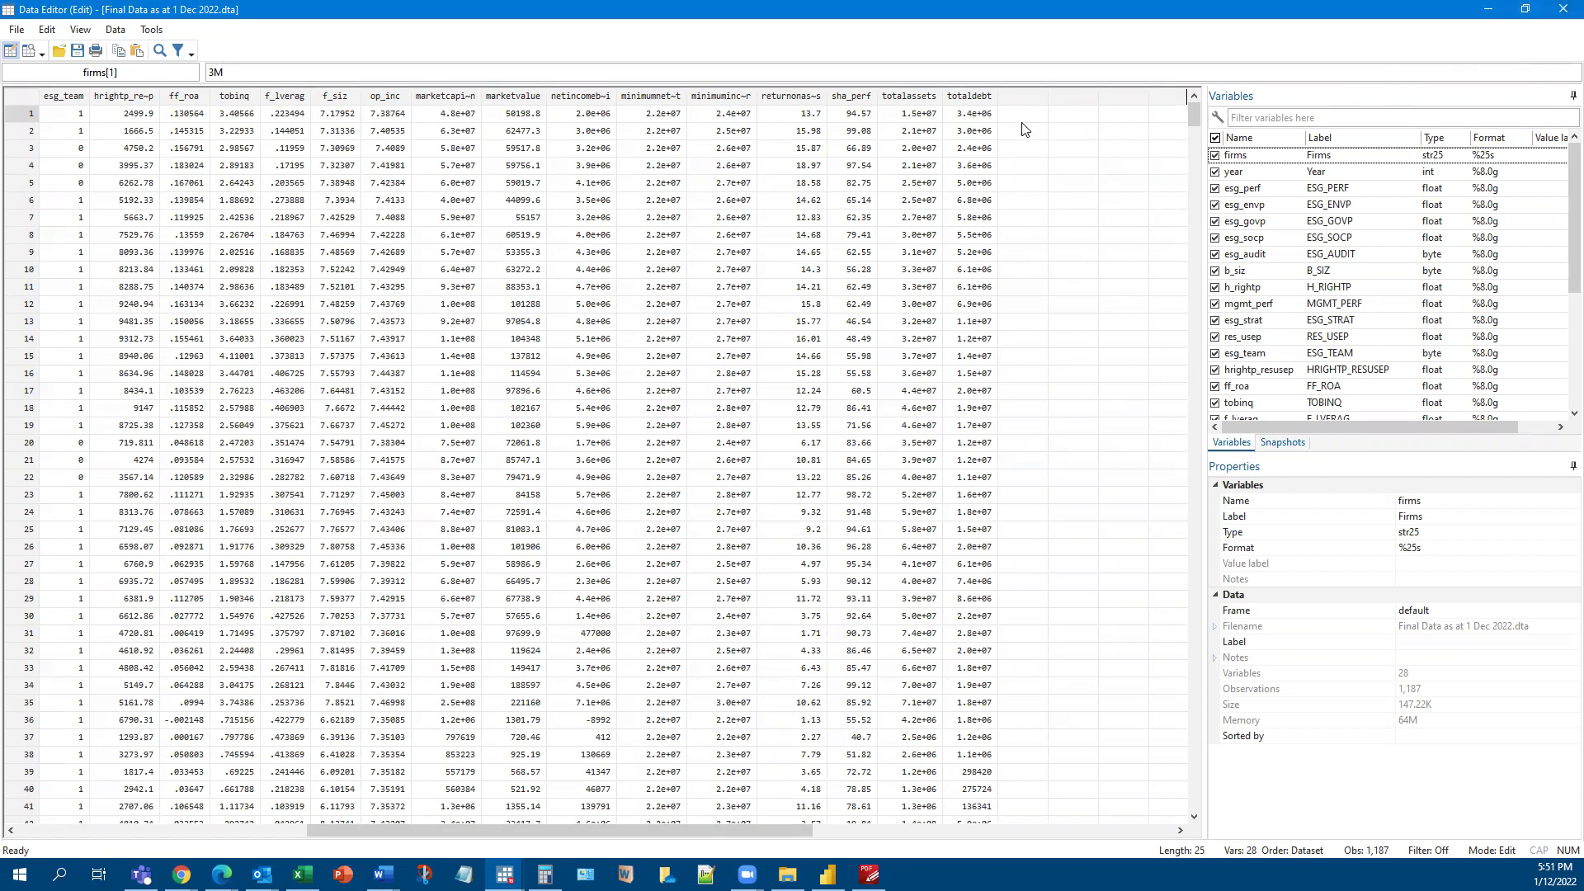
{"action": "left_click", "coordinate": [1562, 9]}
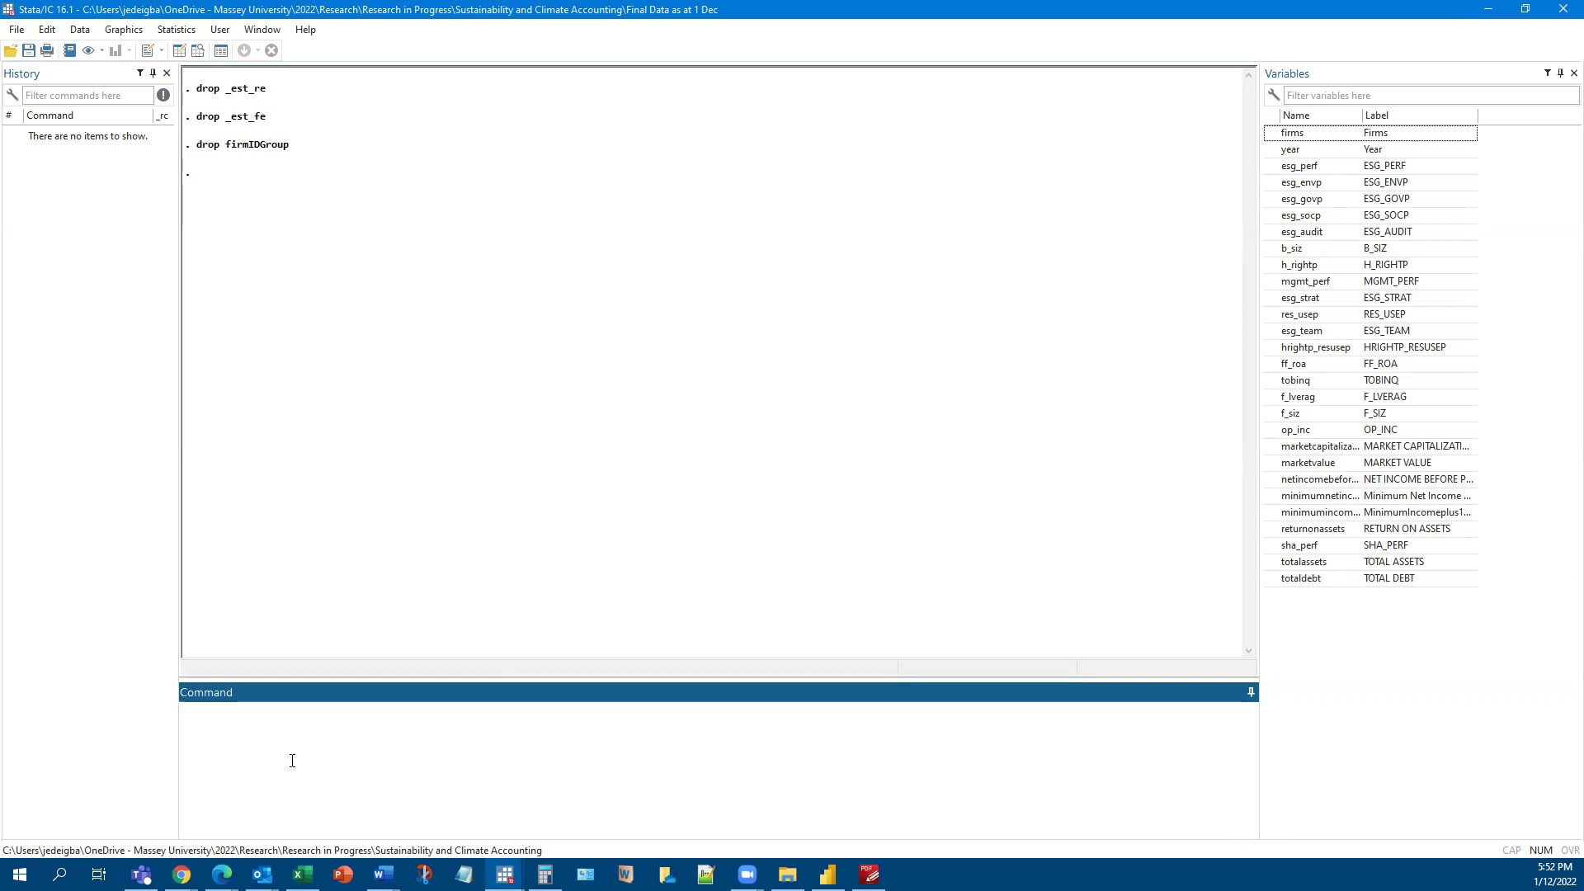
Step: Open the existing log file "ESG Lod or Do File 1 Dec 2022.smcl" for read-only viewing
{"action": "left_click", "coordinate": [17, 30]}
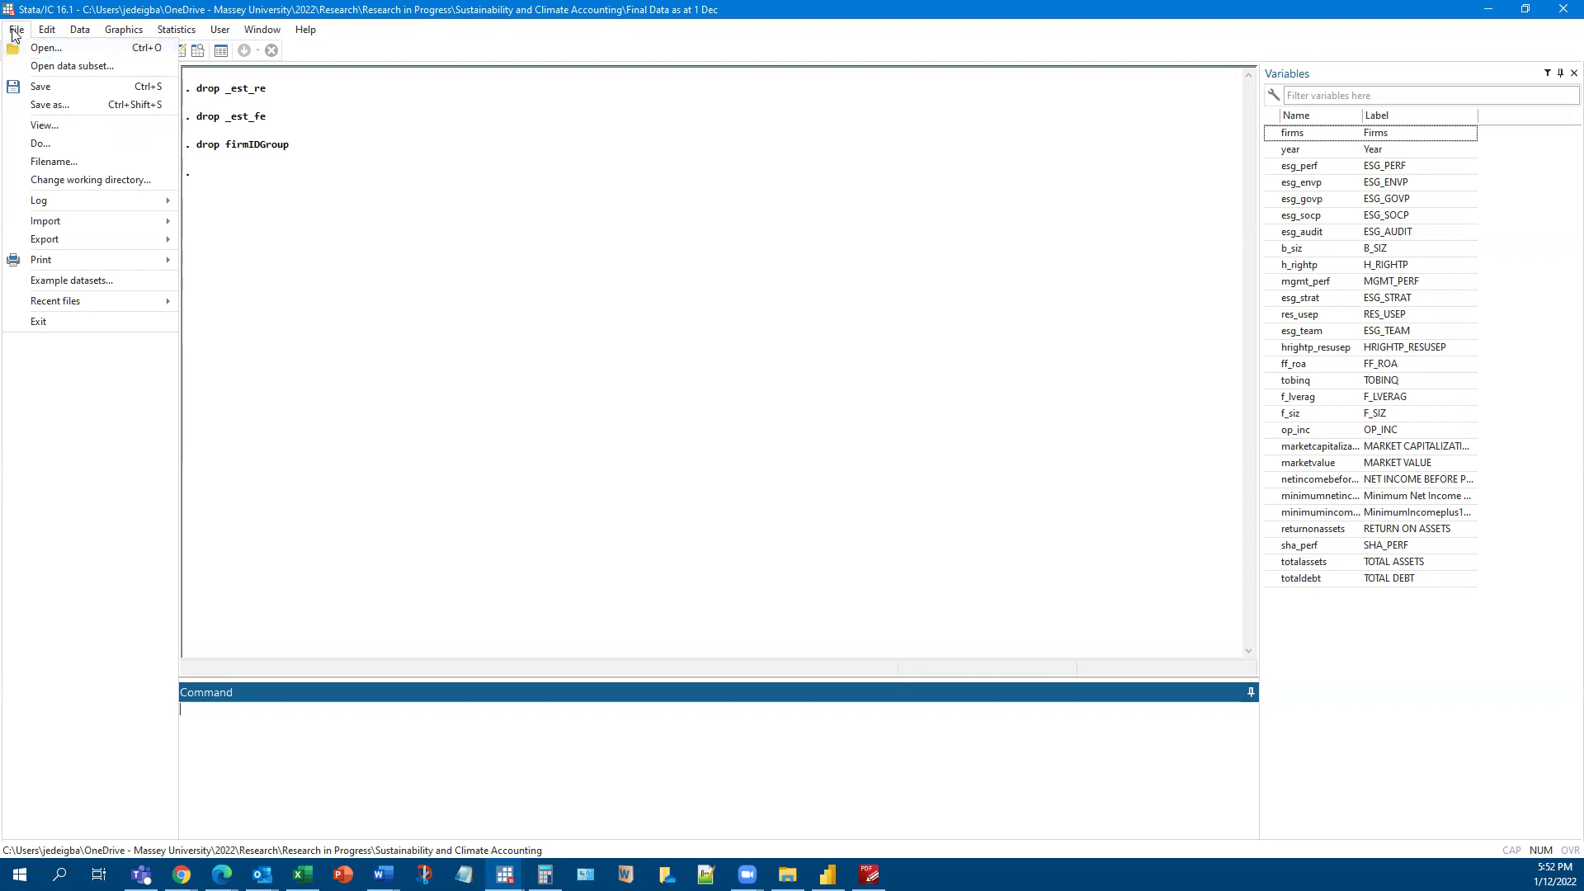
{"action": "mouse_move", "coordinate": [51, 203]}
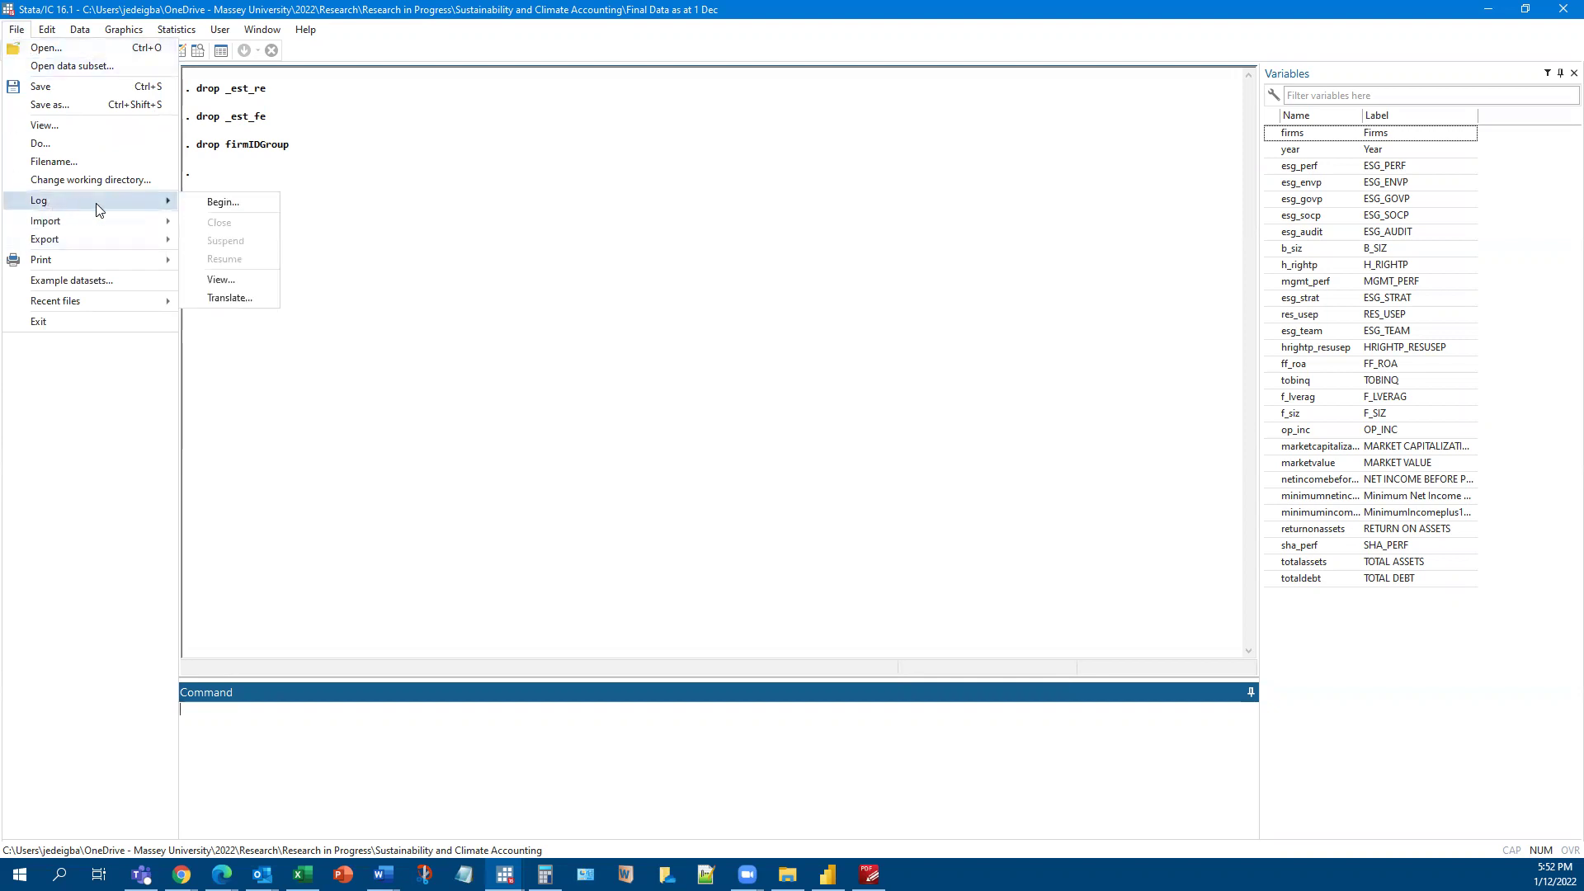
{"action": "left_click", "coordinate": [216, 203]}
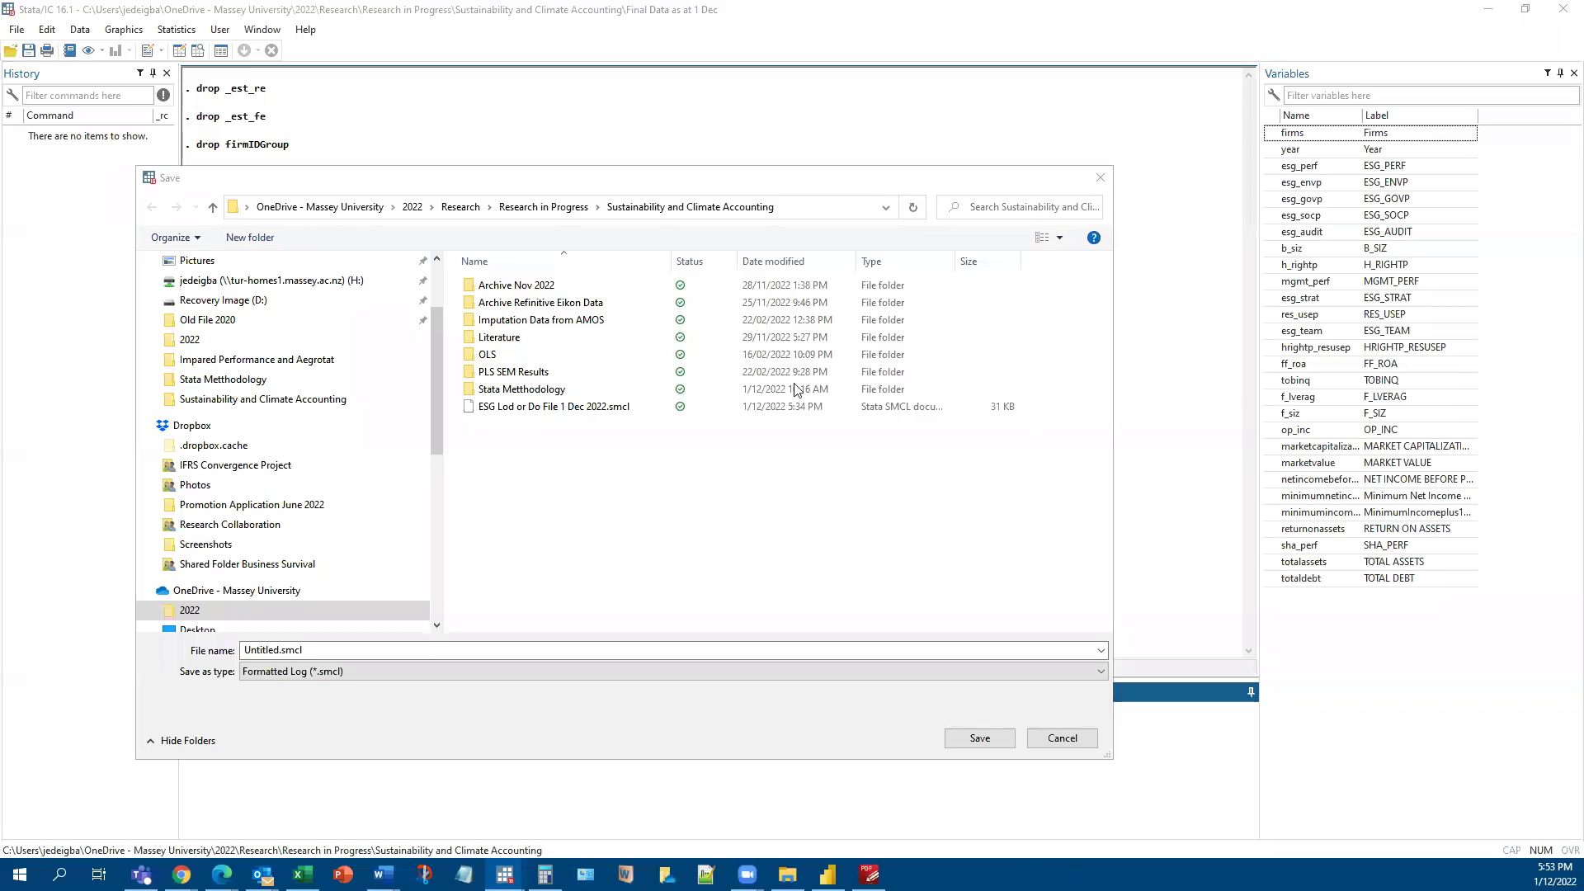
{"action": "left_click", "coordinate": [519, 410]}
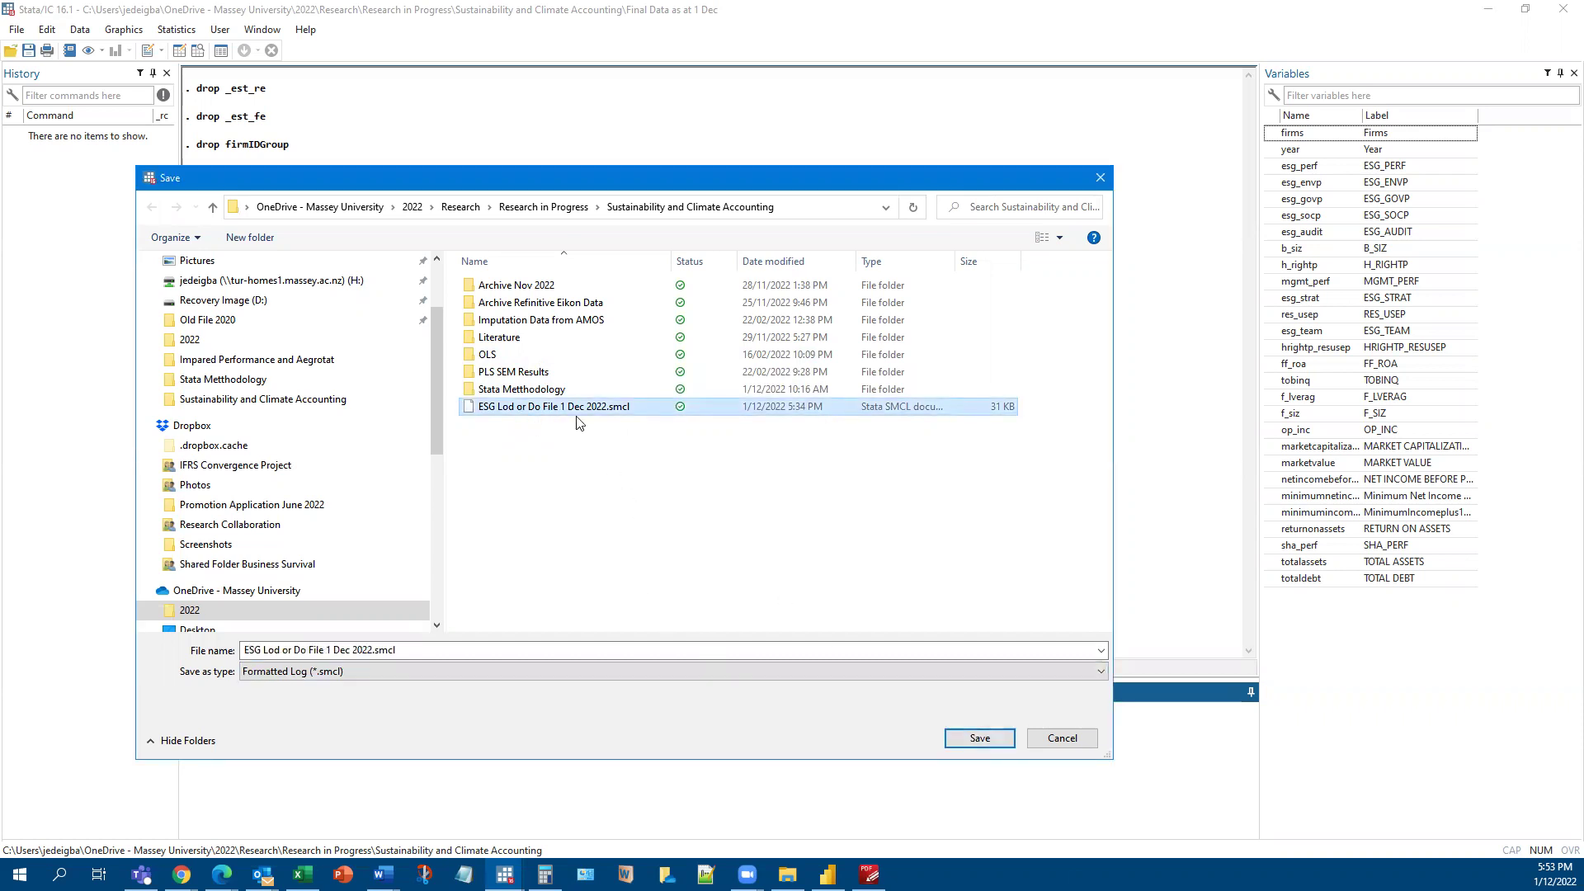
{"action": "left_click", "coordinate": [981, 739]}
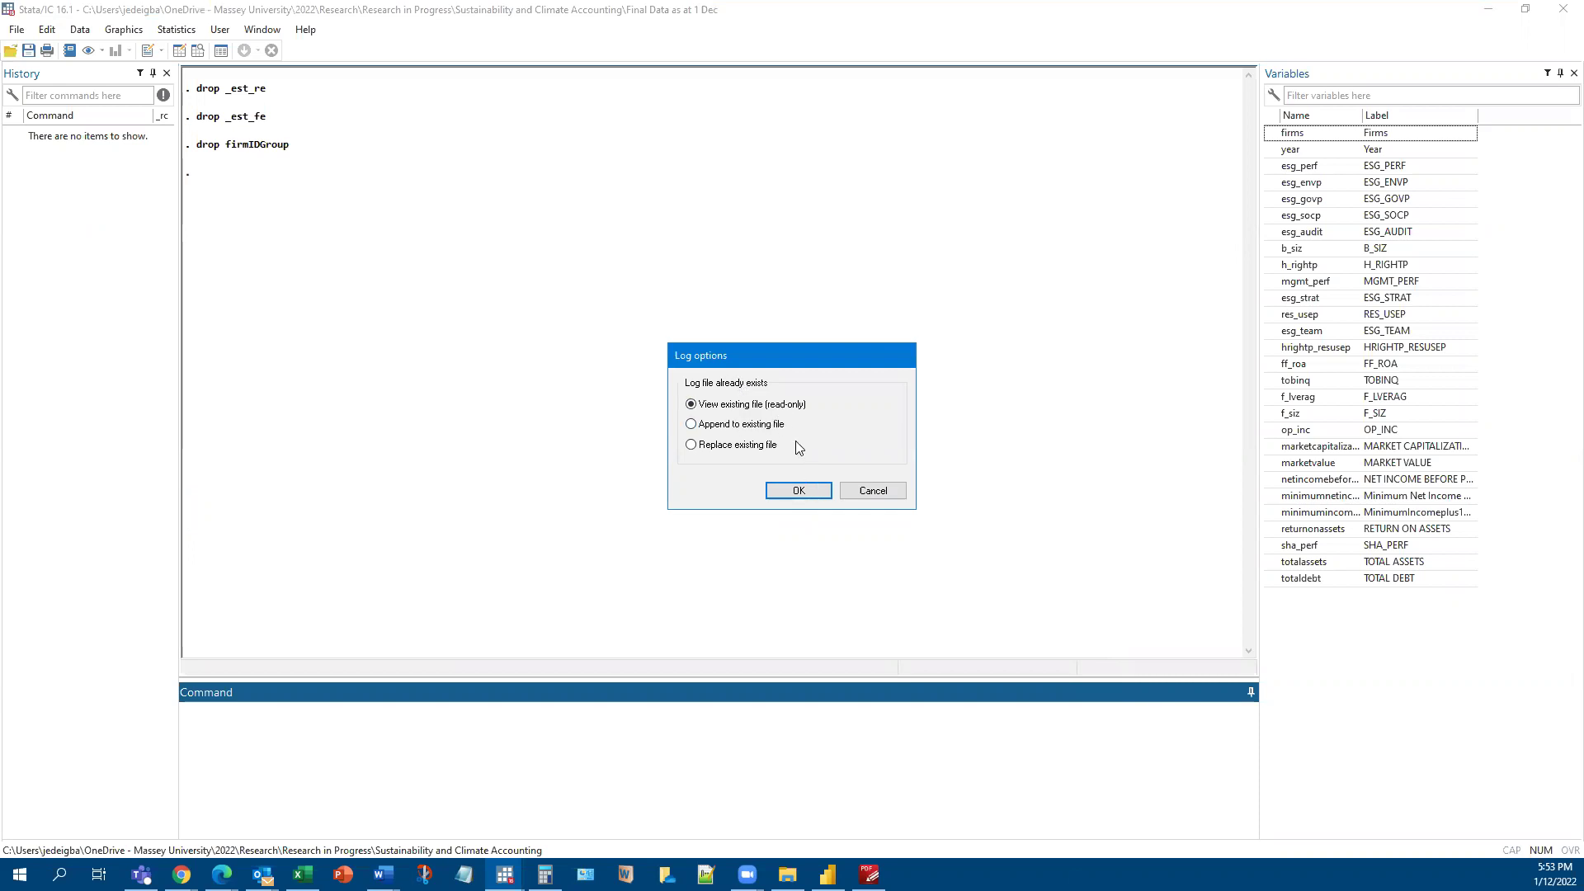
{"action": "left_click", "coordinate": [793, 492]}
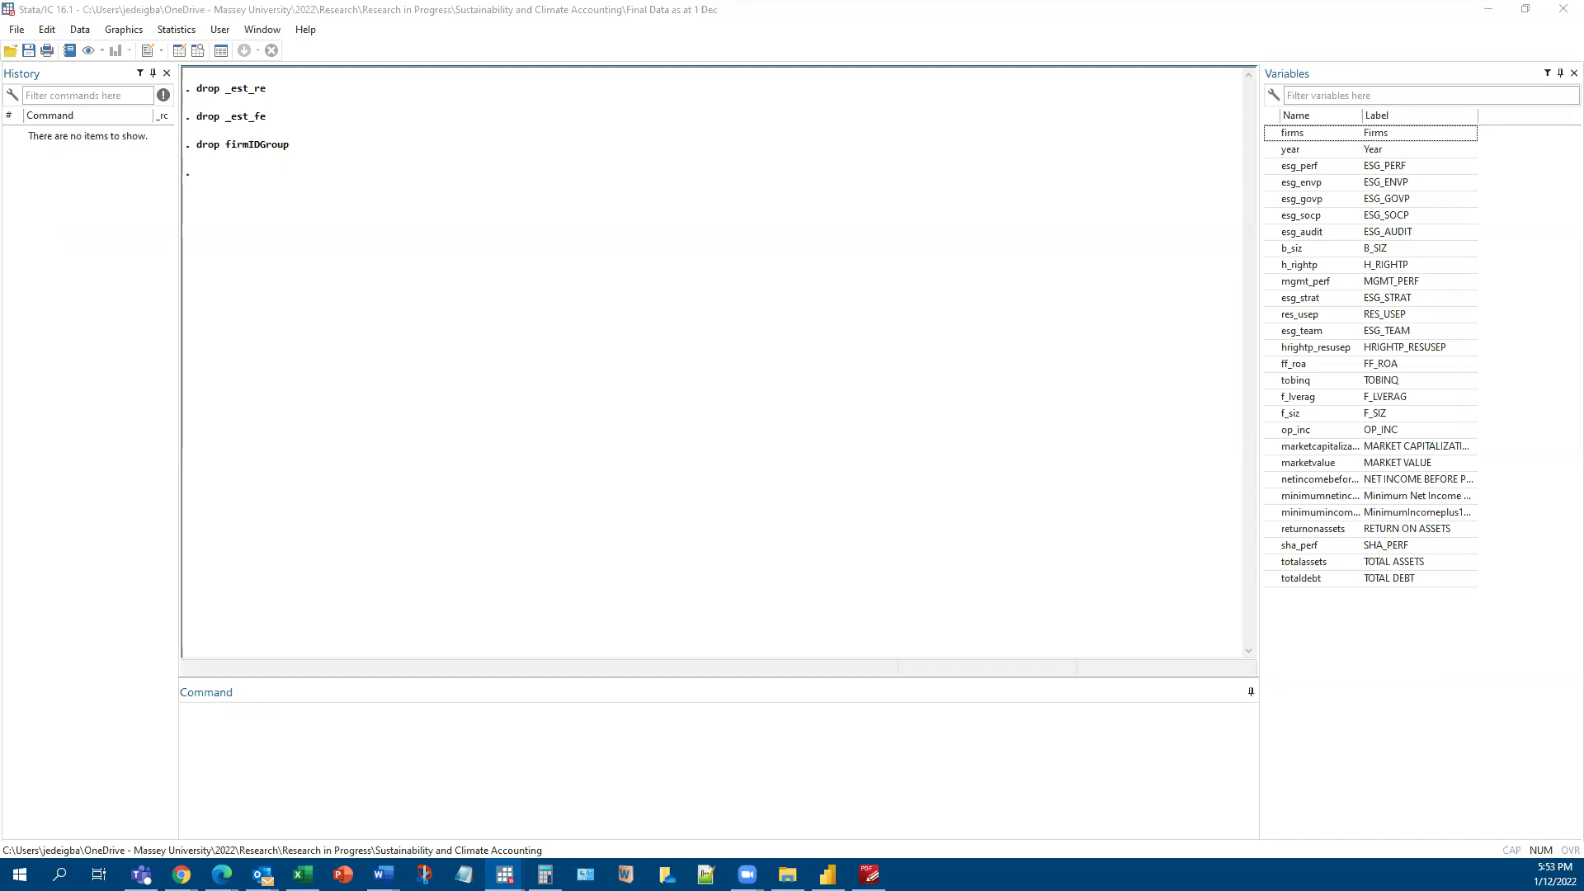
Step: Write the command egen firmIDGroup = group(firms) without running it, and check the firms column in the Data Editor
{"action": "left_click", "coordinate": [340, 751]}
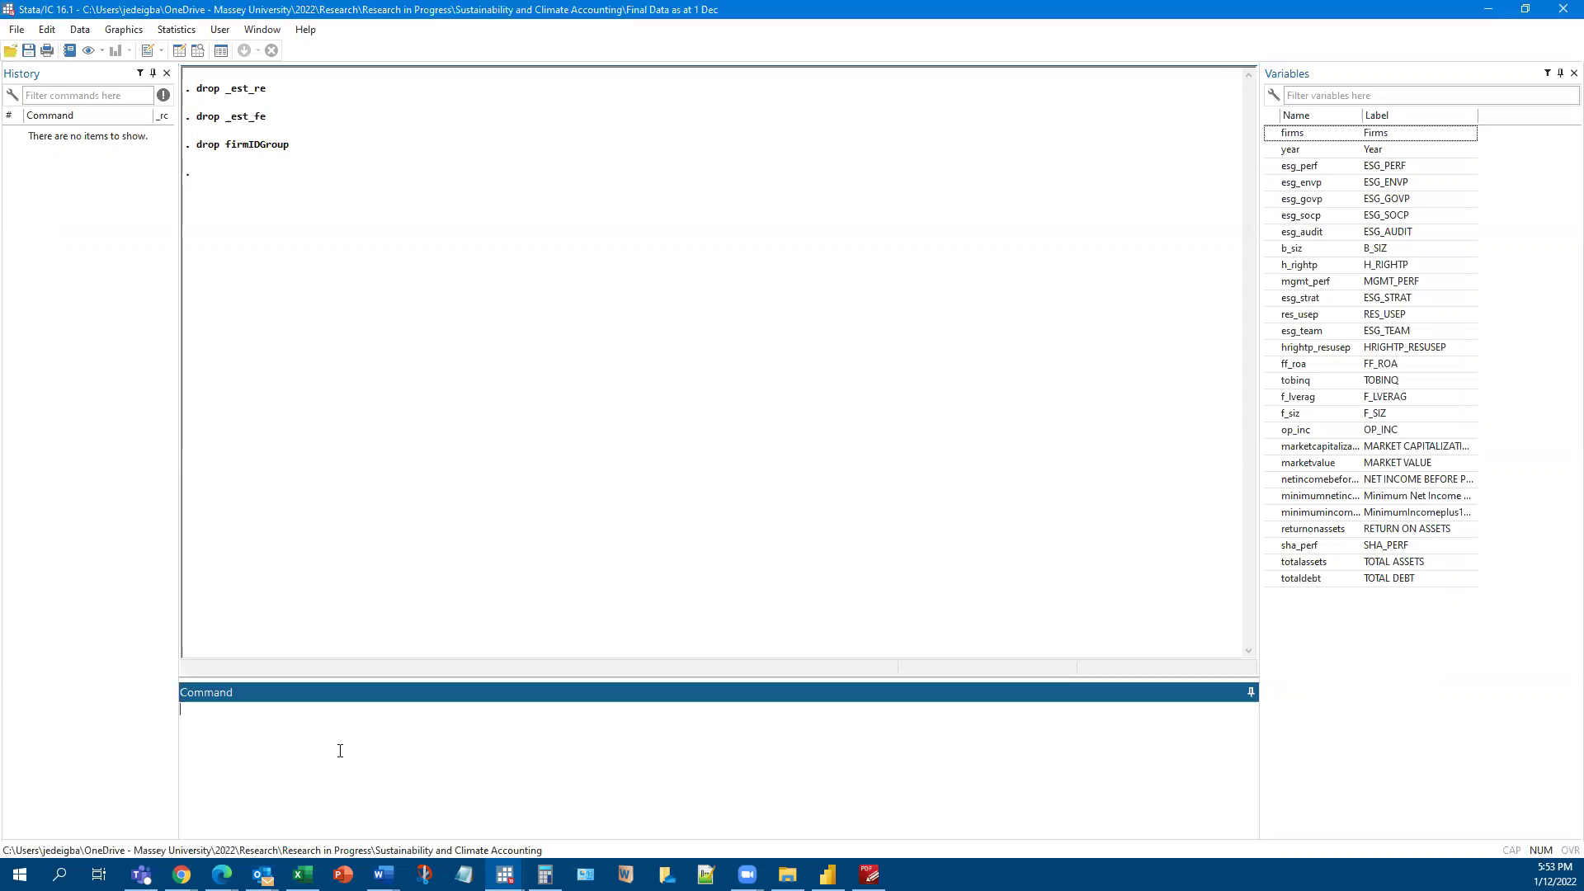
{"action": "type", "text": "egen firmIDGroup = group(firms)"}
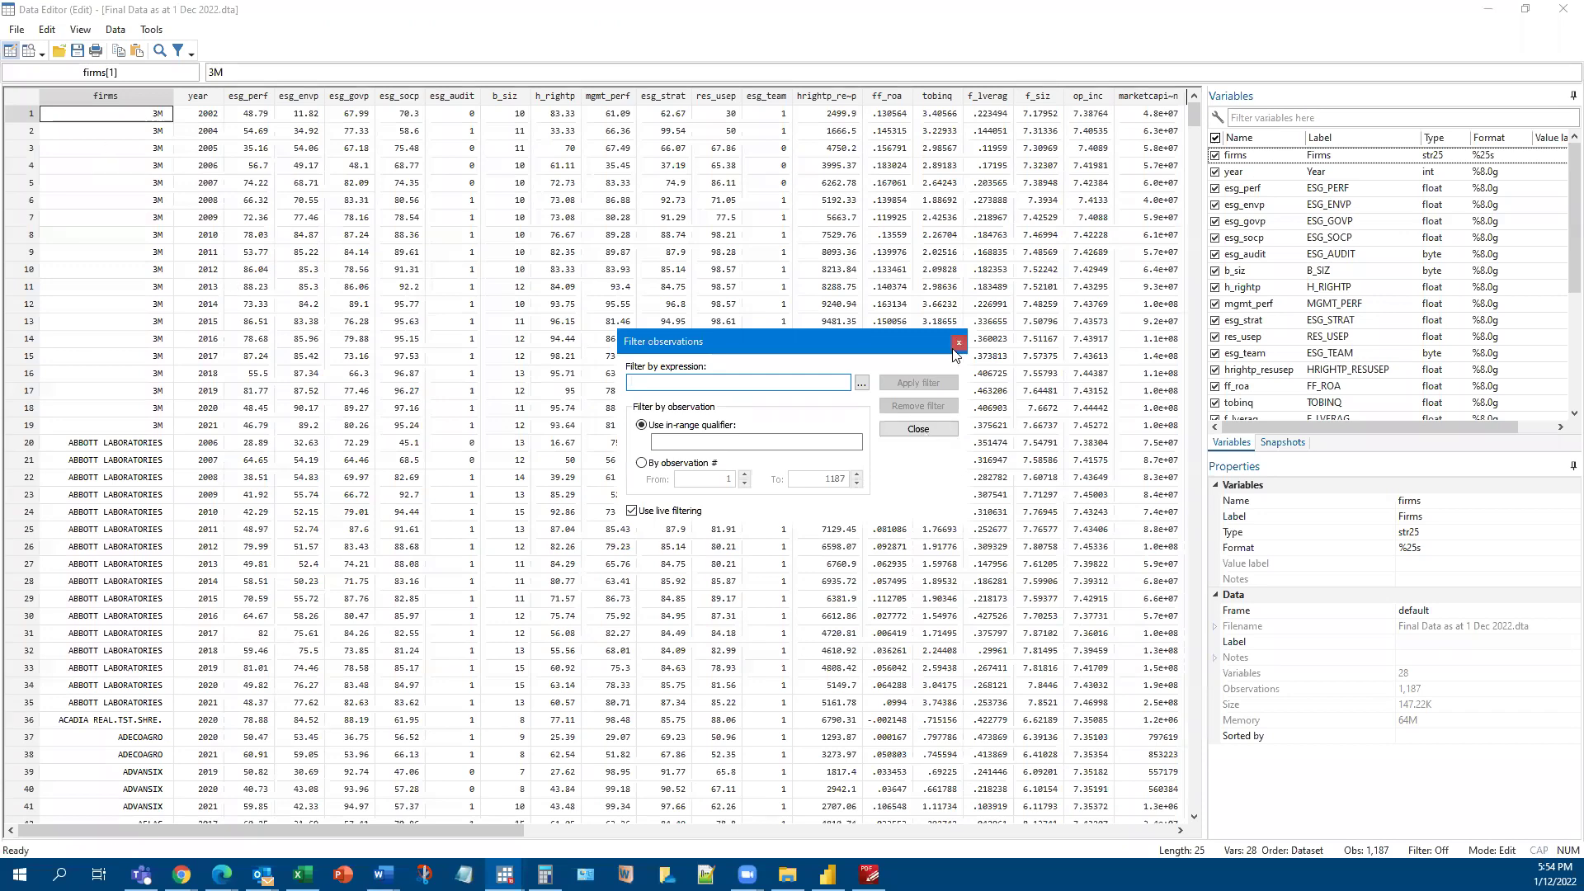
{"action": "left_click", "coordinate": [920, 429]}
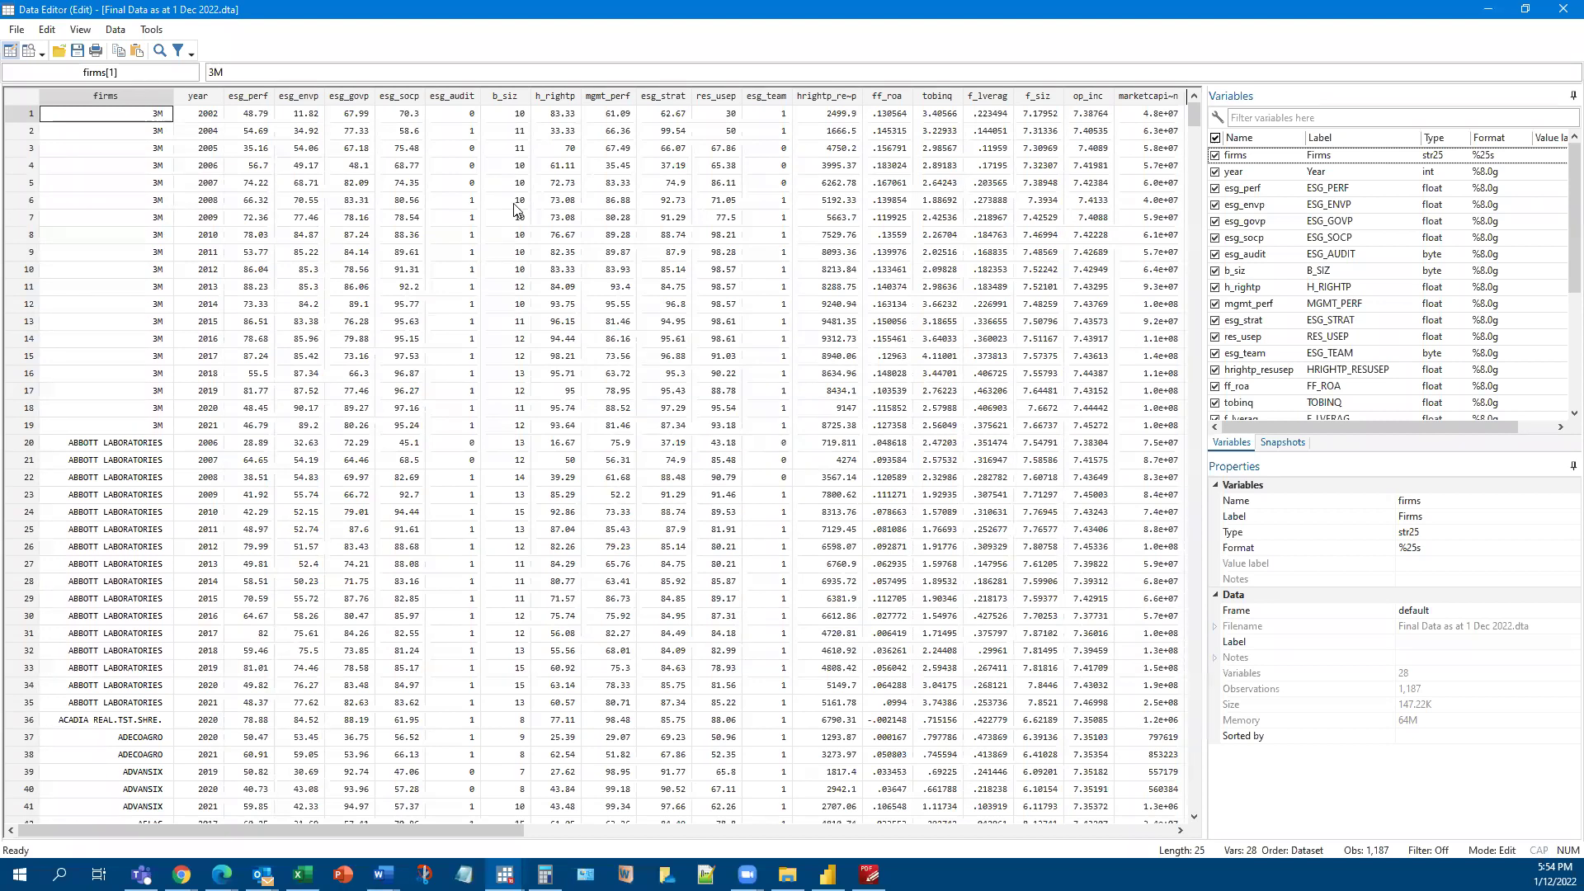
{"action": "left_click", "coordinate": [1562, 8]}
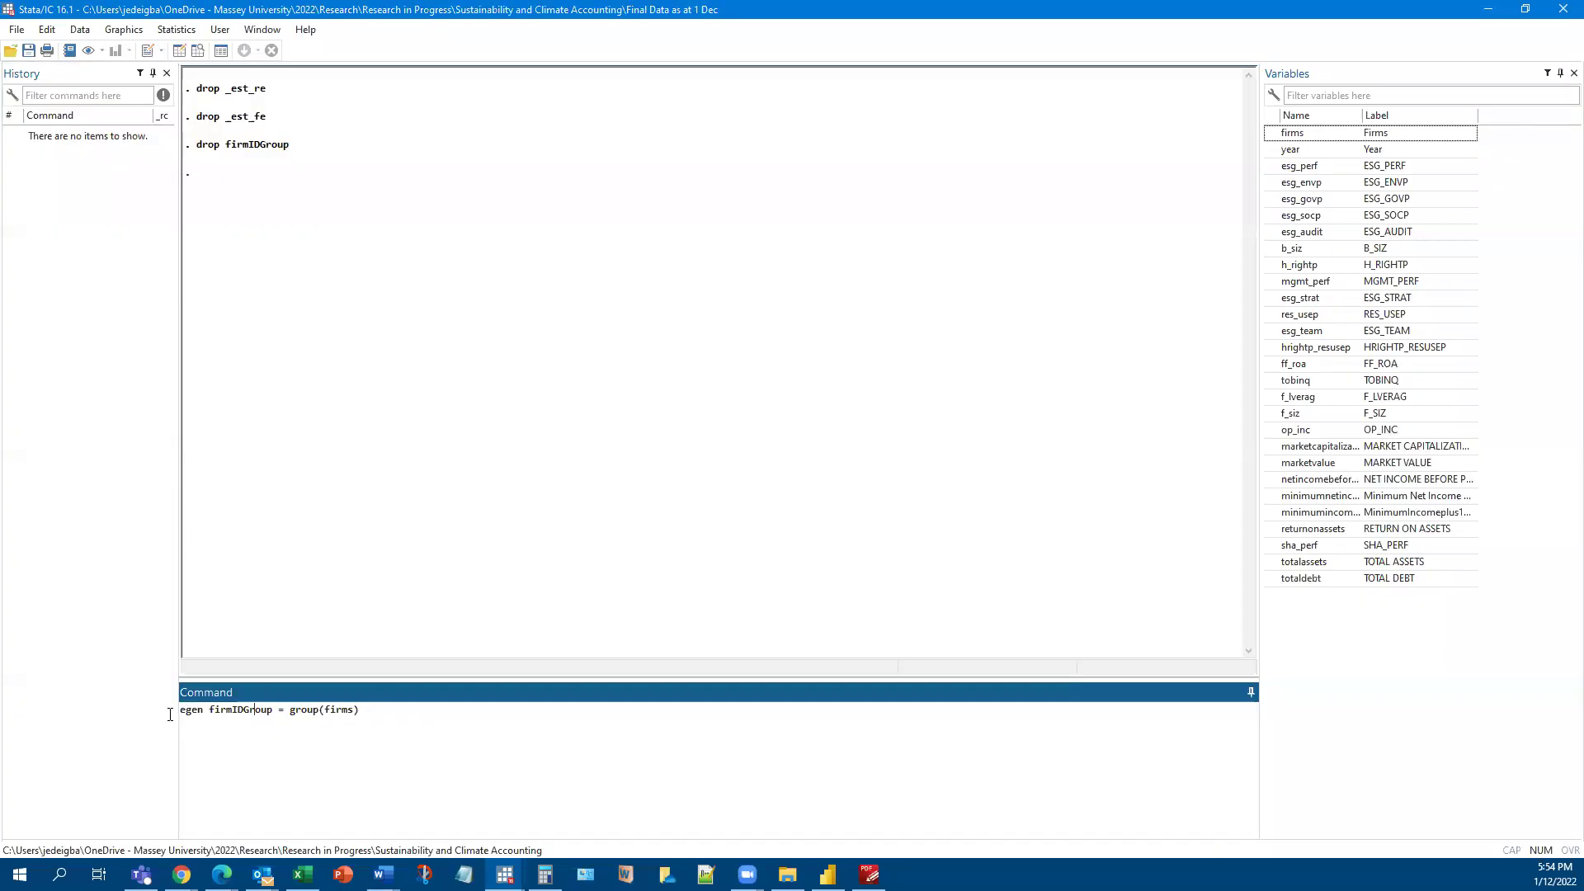
Step: Reinsert firms from the variable list as the group() argument, remove the extra spaces, and run egen firmIDGroup = group(firms)
{"action": "left_click", "coordinate": [297, 724]}
{"action": "double_click", "coordinate": [342, 713]}
{"action": "left_click", "coordinate": [345, 715]}
{"action": "double_click", "coordinate": [344, 716]}
{"action": "key", "text": "BackSpace"}
{"action": "left_click", "coordinate": [1304, 133]}
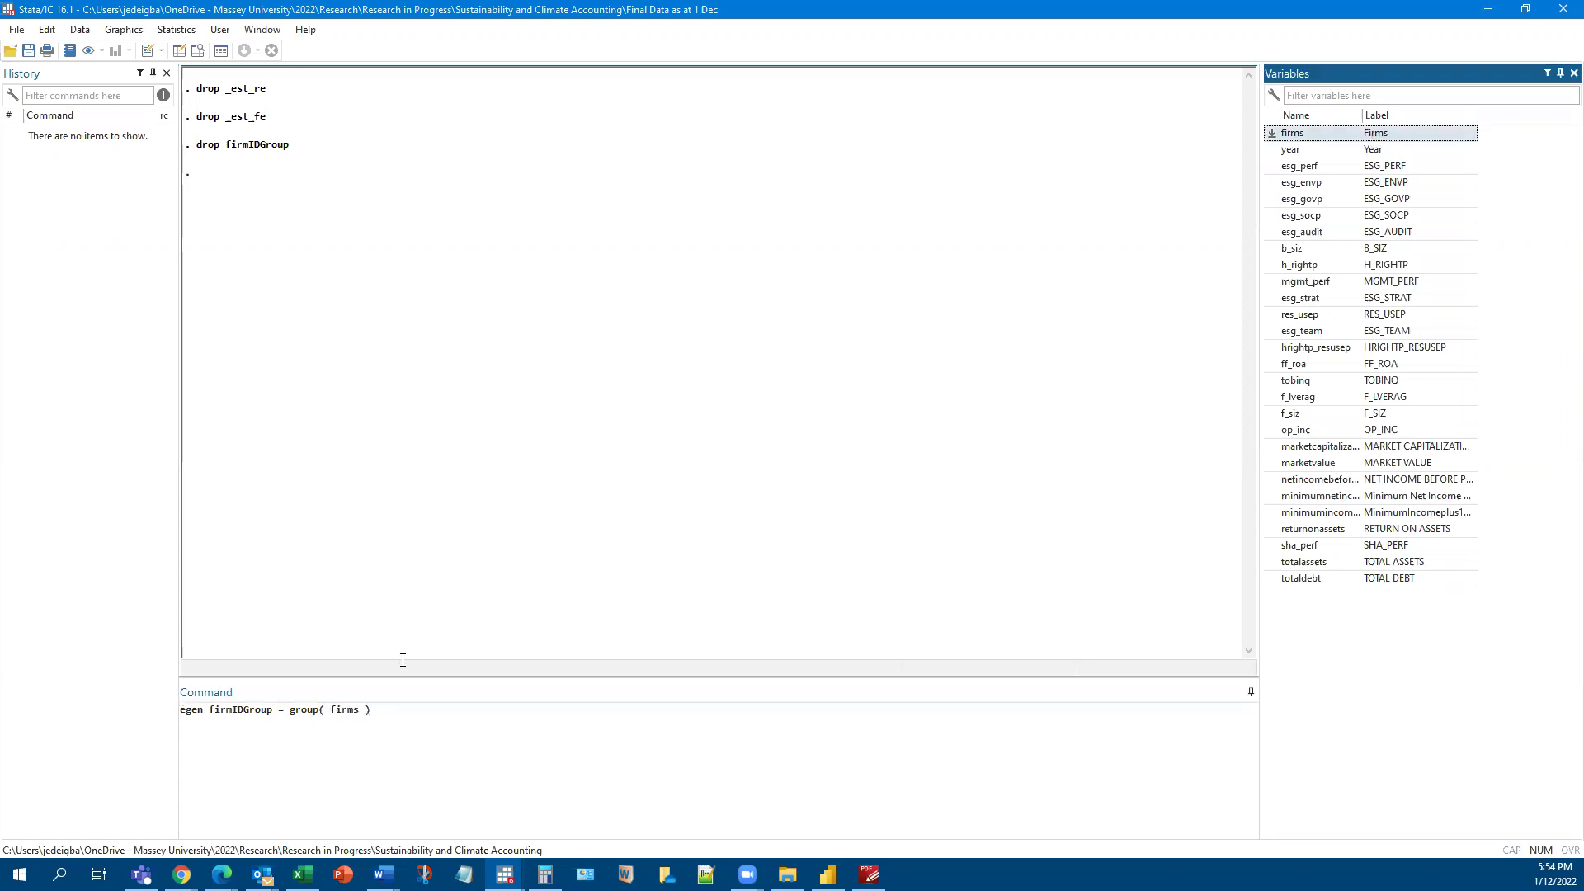
{"action": "left_click", "coordinate": [328, 710]}
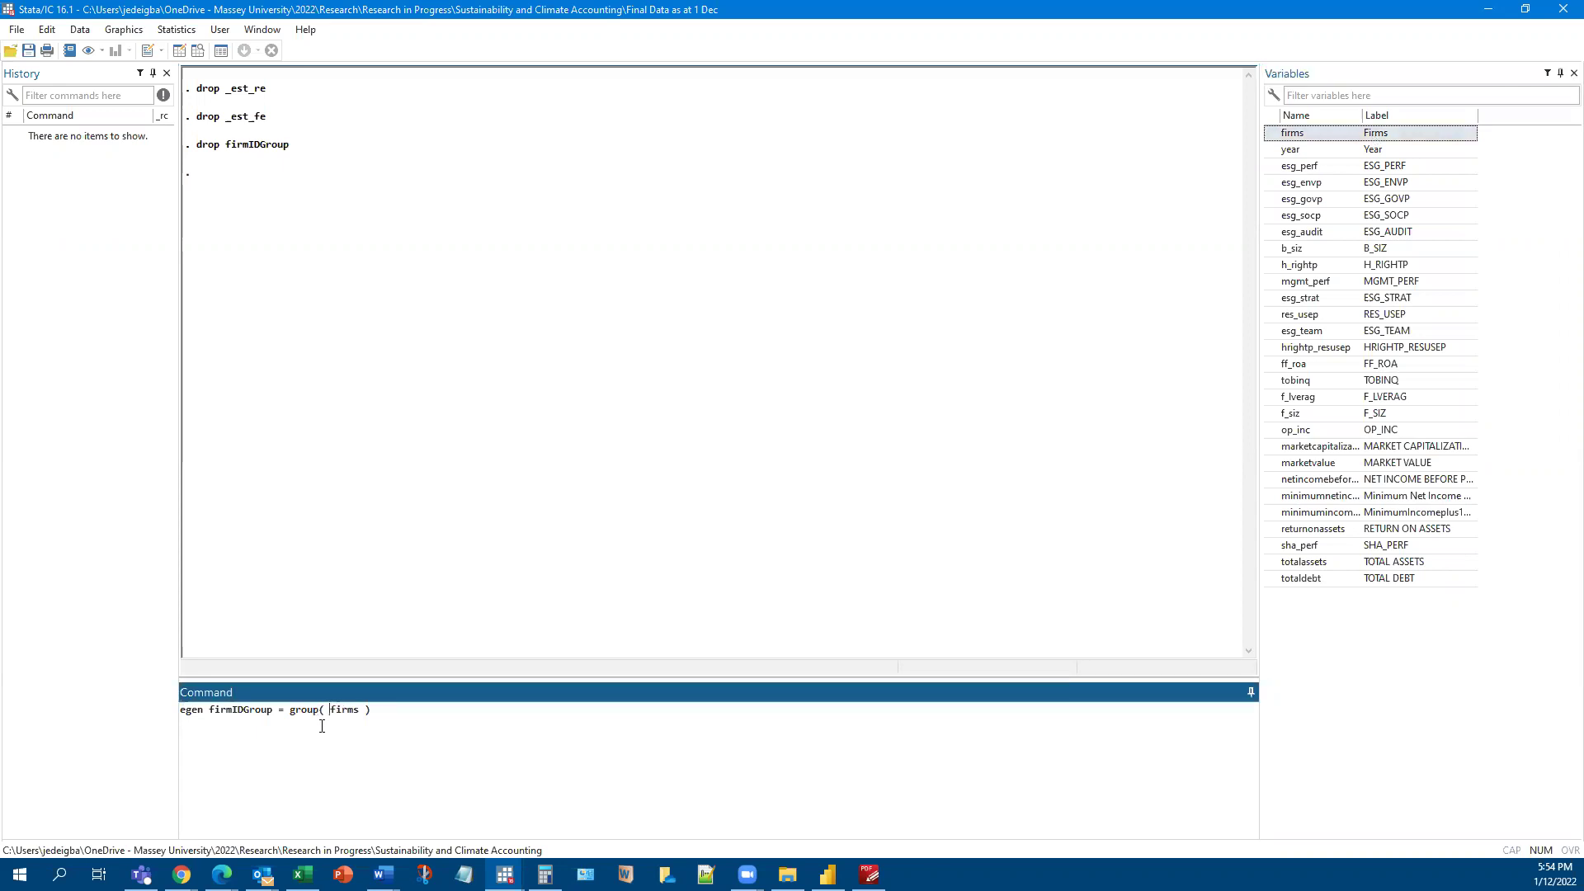
{"action": "key", "text": "BackSpace"}
{"action": "left_click", "coordinate": [361, 711]}
{"action": "key", "text": "BackSpace"}
{"action": "key", "text": "Return"}
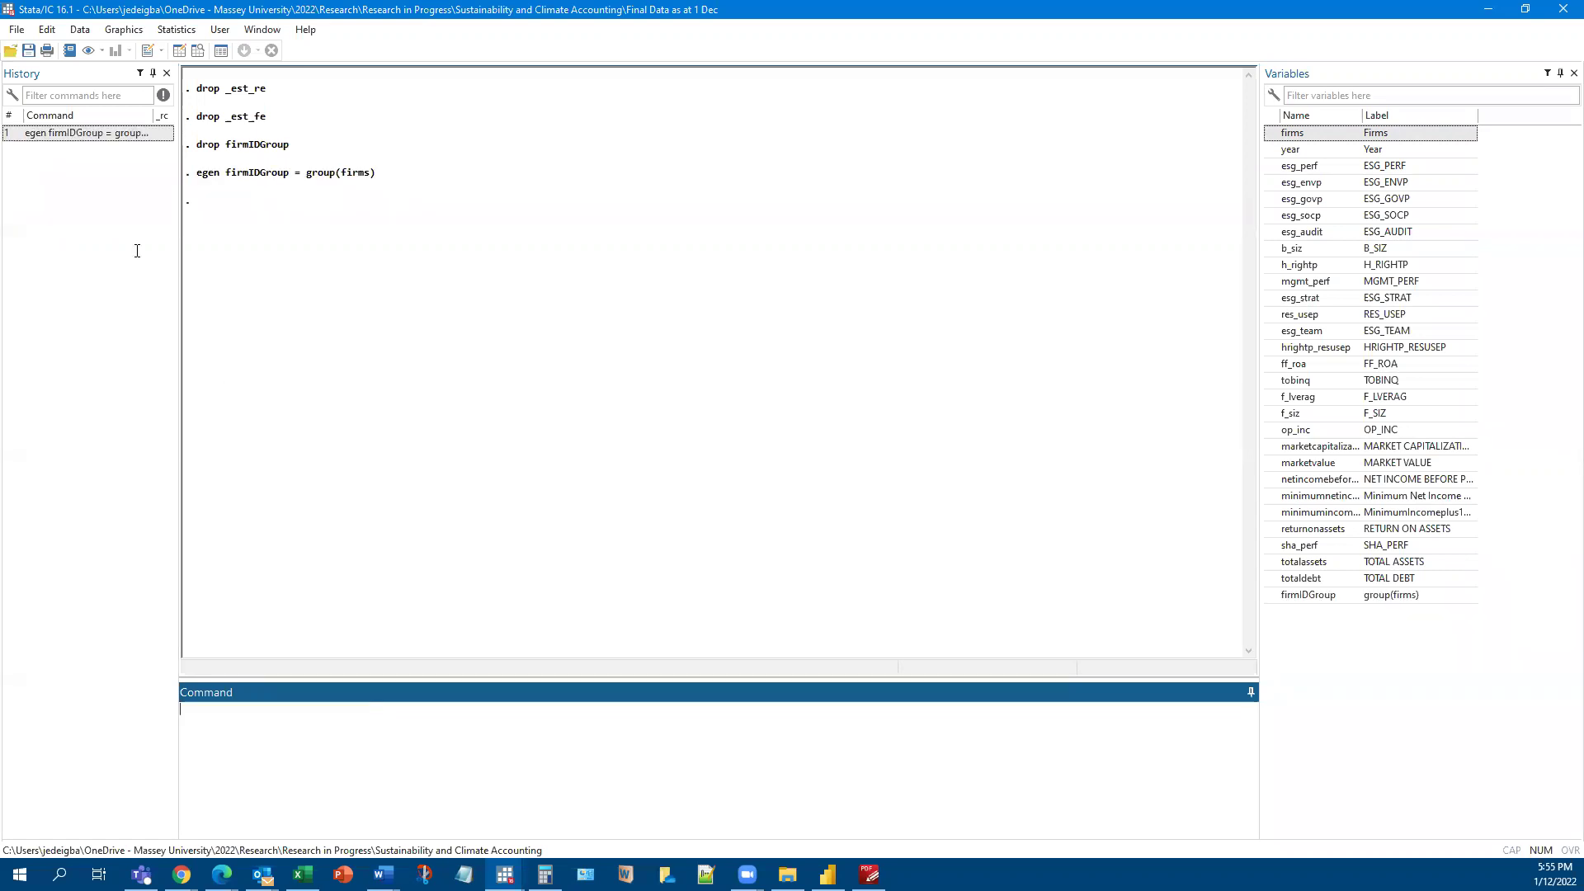
Step: Examine the firmIDGroup column in the Data Editor down to the last observation, and close the editor
{"action": "left_click", "coordinate": [178, 51]}
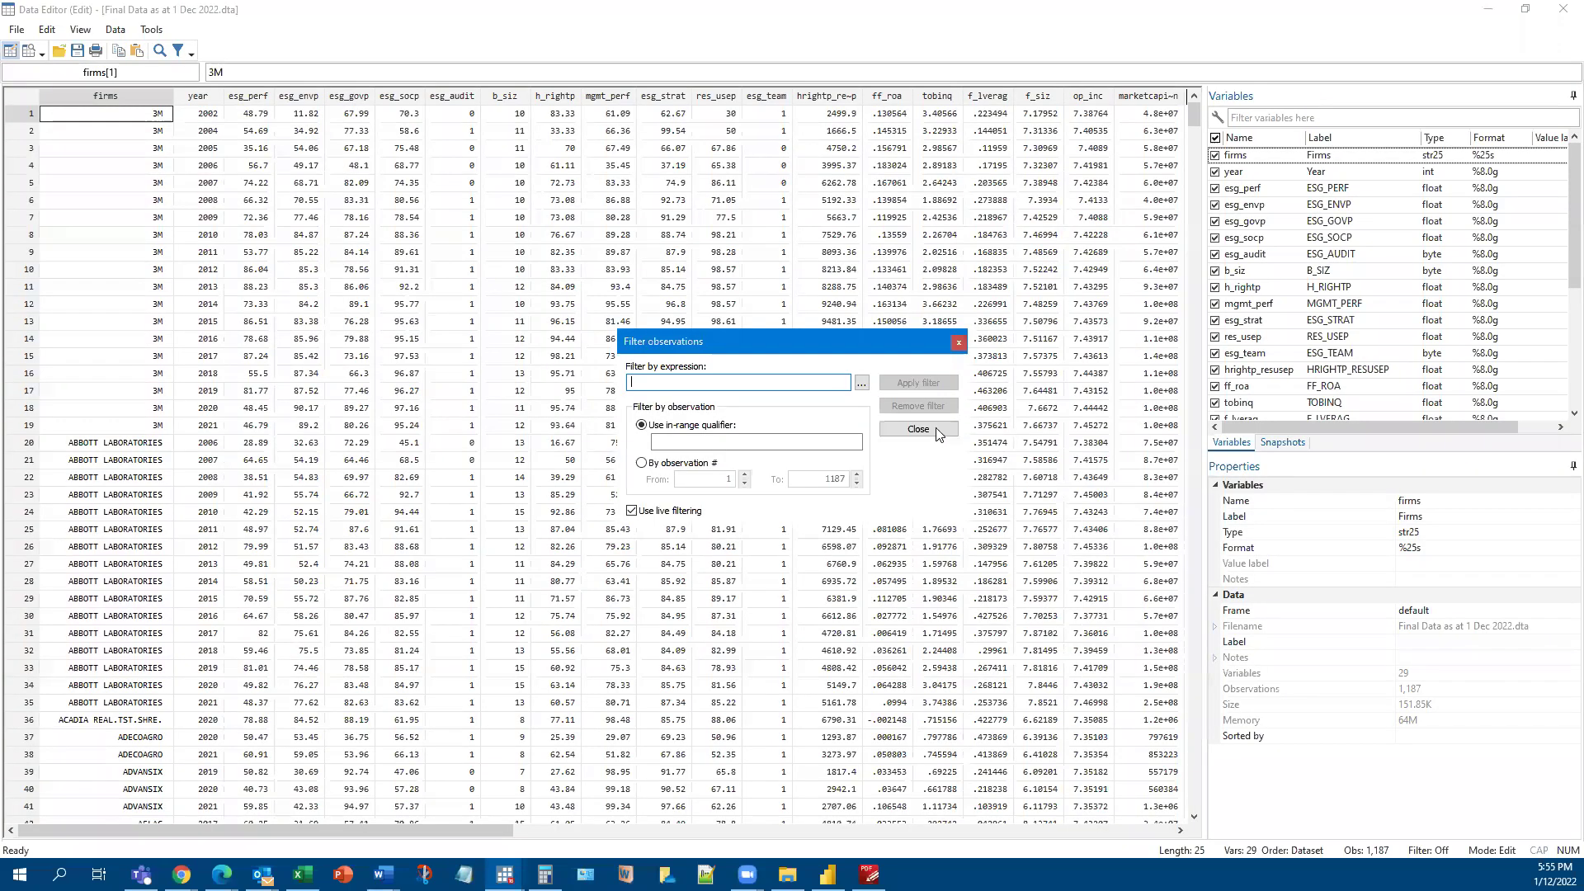
{"action": "left_click", "coordinate": [938, 432]}
{"action": "left_click_drag", "start_coordinate": [331, 826], "coordinate": [937, 796]}
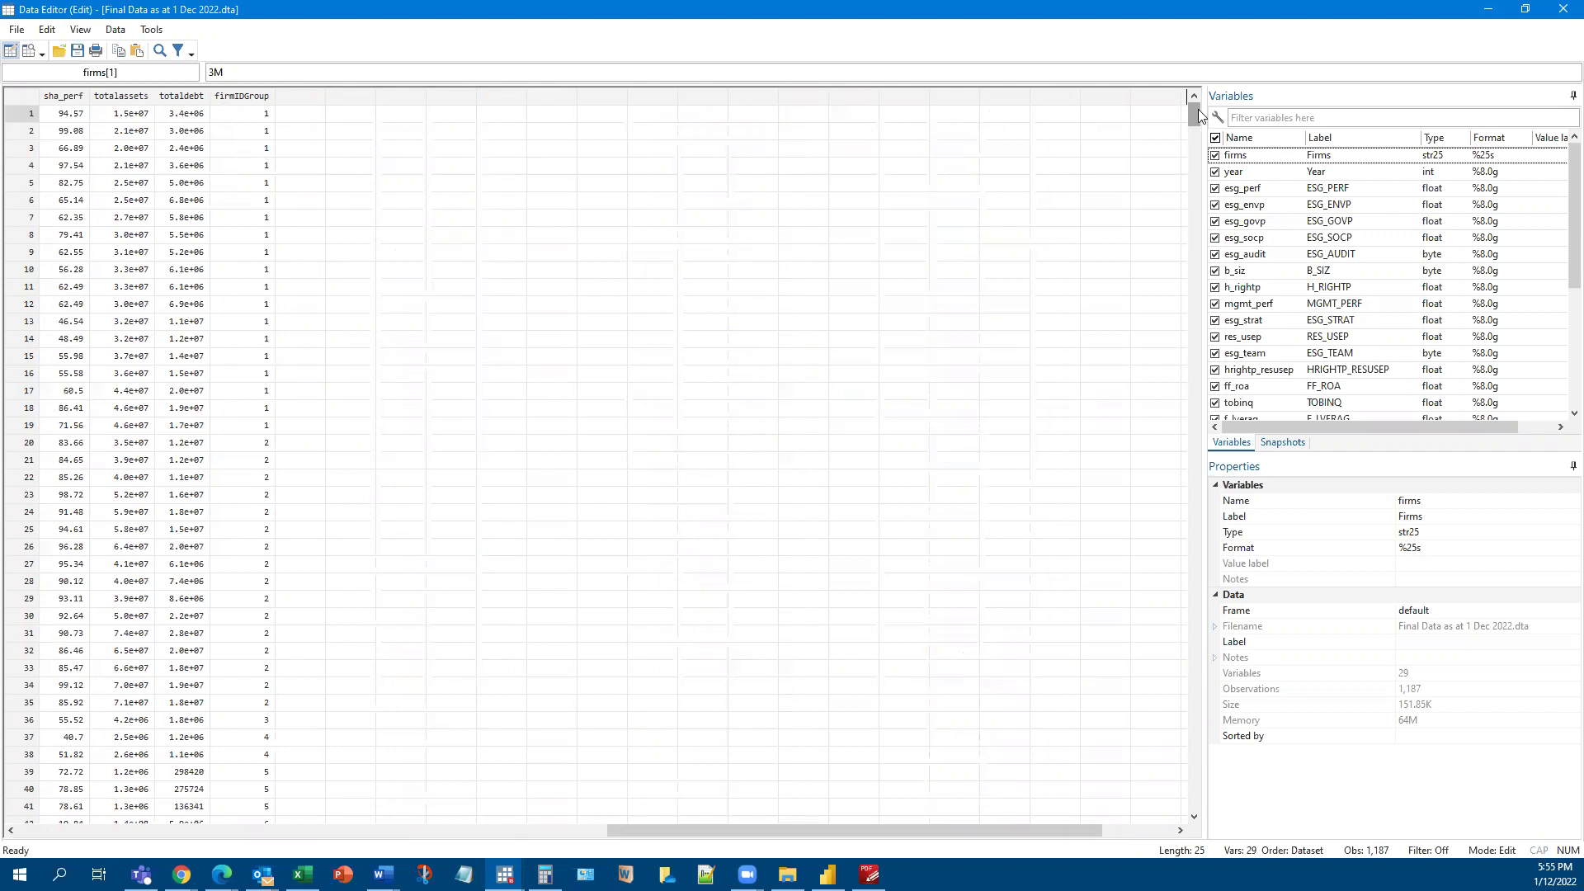
{"action": "mouse_move", "coordinate": [1193, 152]}
{"action": "left_mouse_down"}
{"action": "mouse_move", "coordinate": [1147, 422]}
{"action": "mouse_move", "coordinate": [1166, 750]}
{"action": "mouse_move", "coordinate": [1185, 795]}
{"action": "mouse_move", "coordinate": [1212, 64]}
{"action": "mouse_move", "coordinate": [1193, 123]}
{"action": "left_mouse_up"}
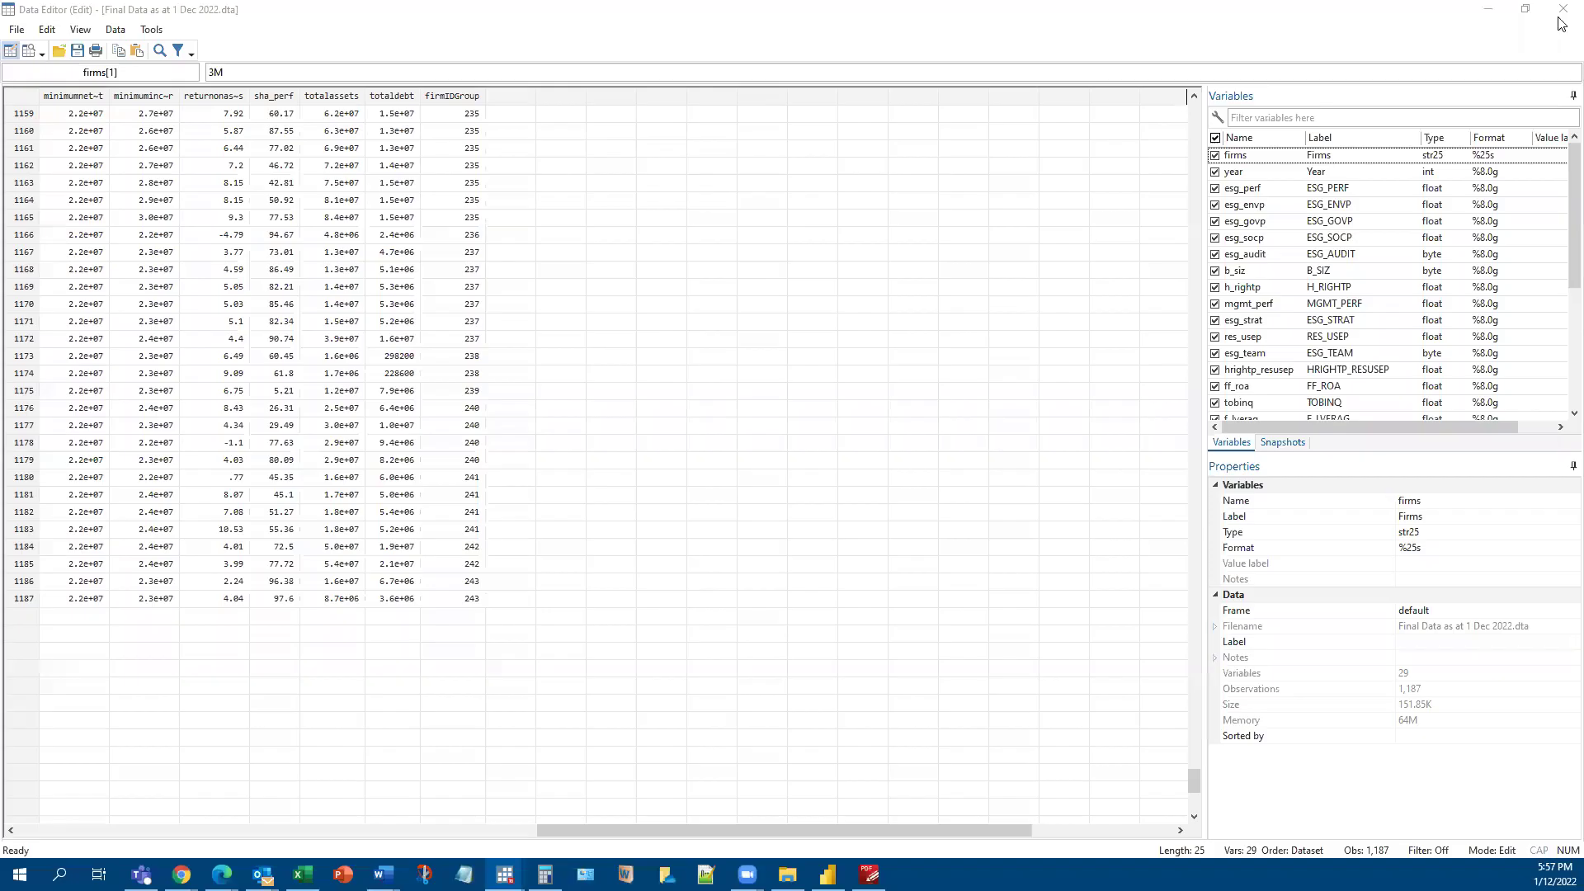
{"action": "left_click", "coordinate": [1563, 10]}
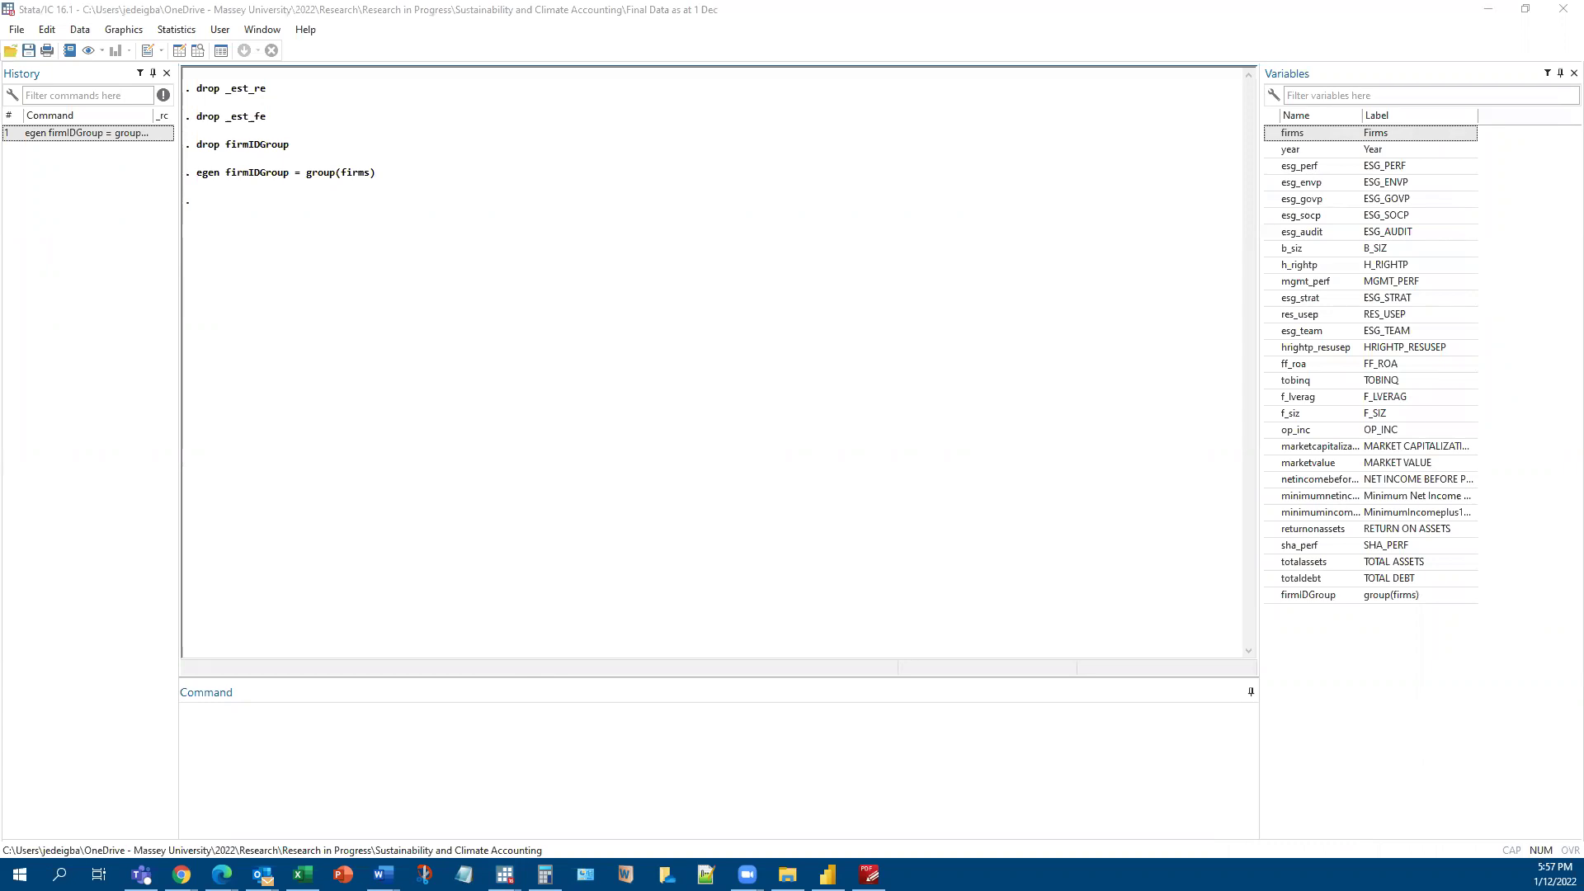
Step: Declare the data as a panel by running xtset firmID year
{"action": "left_click", "coordinate": [345, 752]}
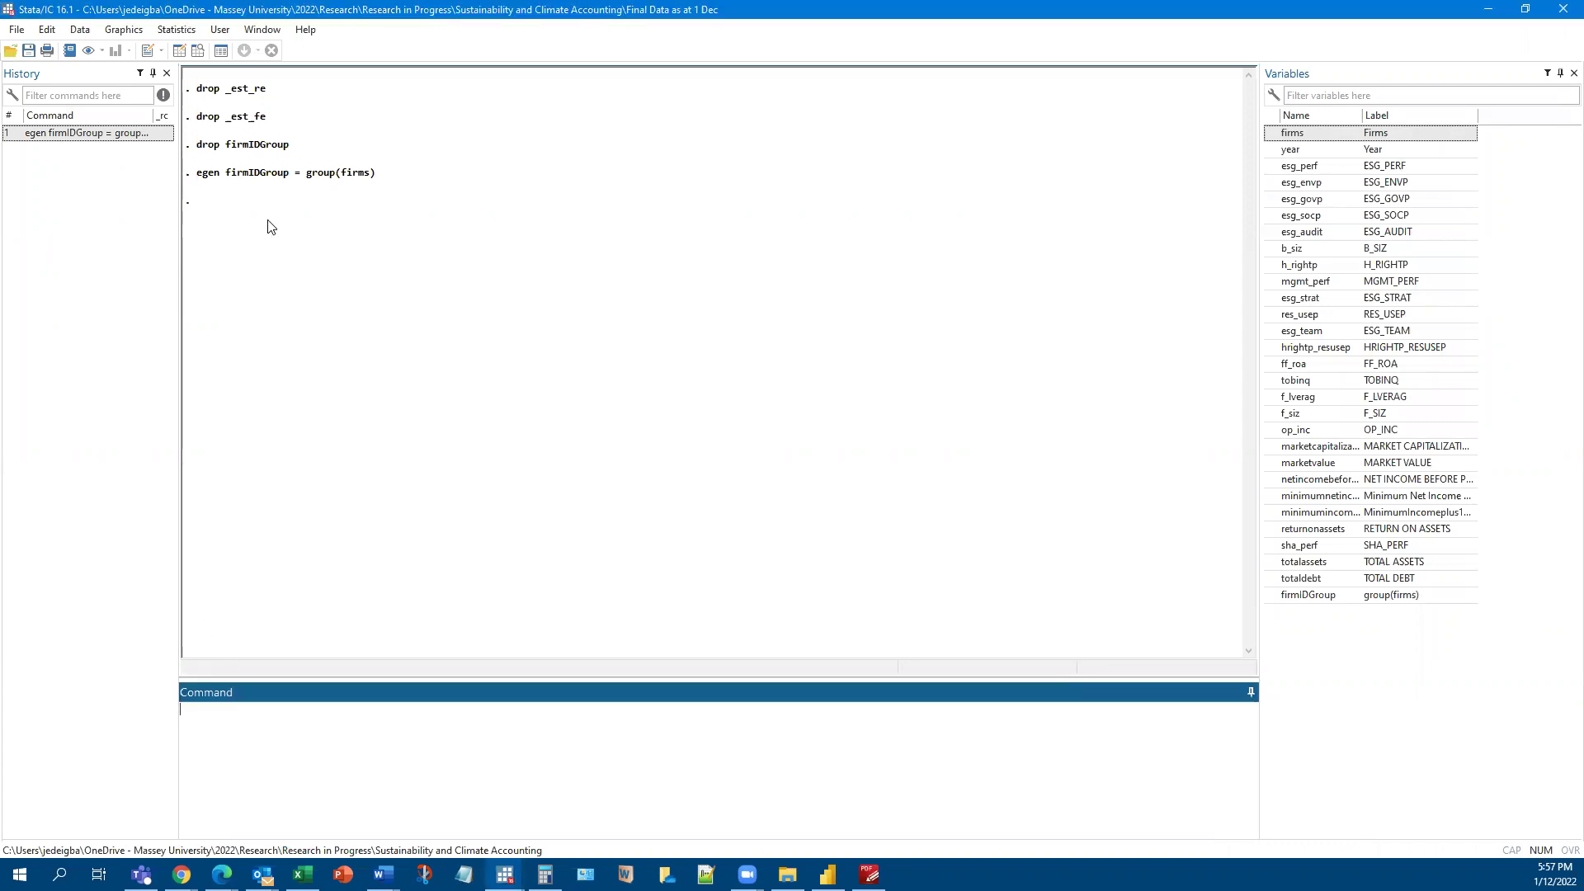
{"action": "mouse_move", "coordinate": [1284, 303]}
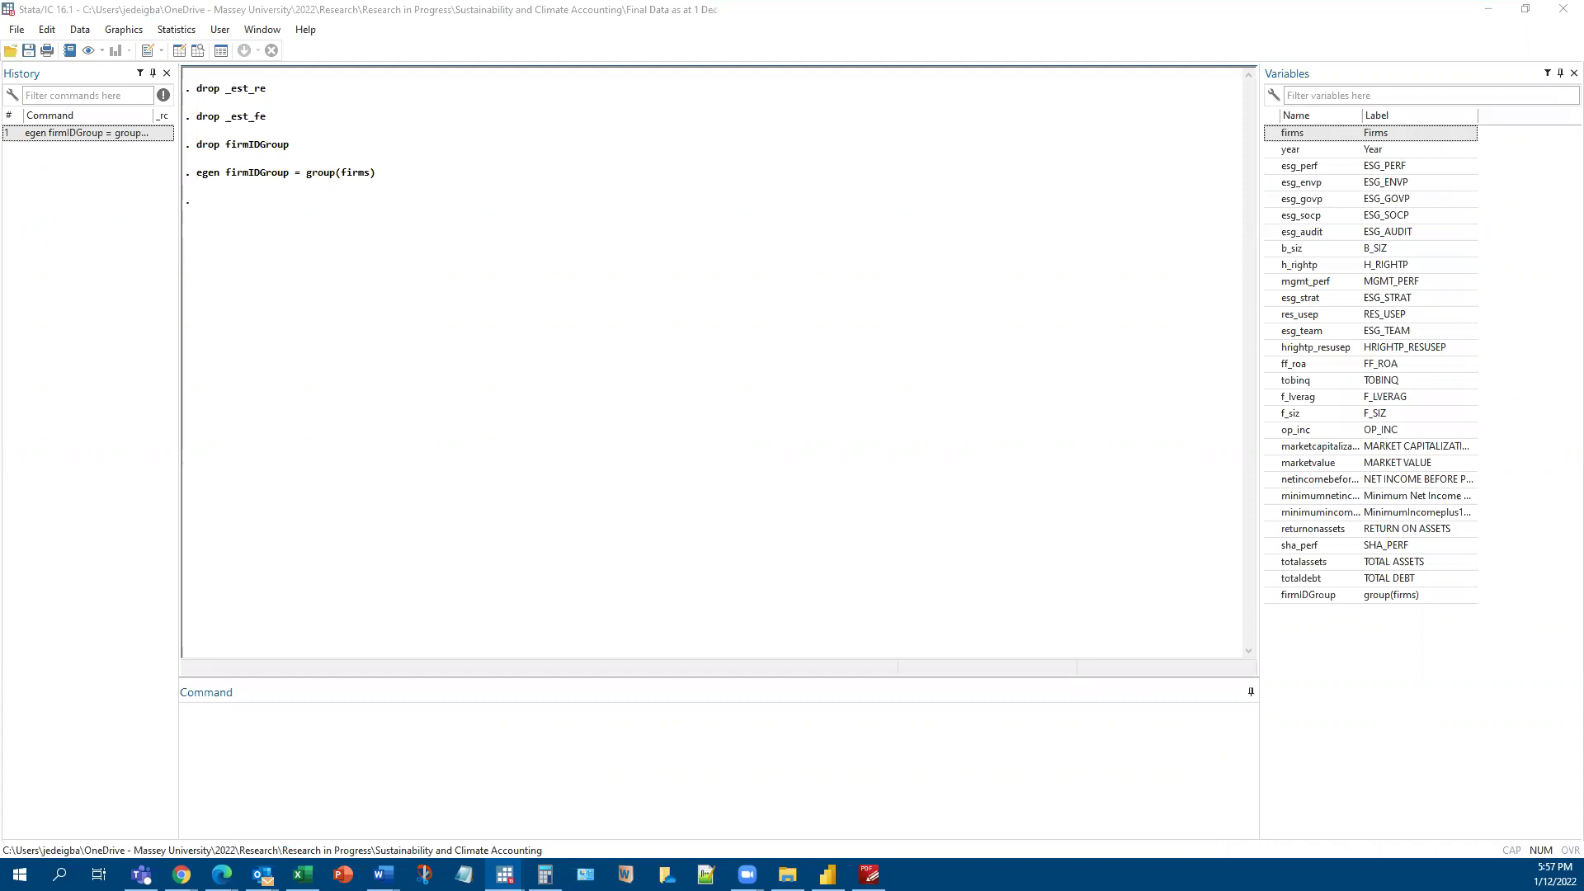
{"action": "left_click", "coordinate": [336, 760]}
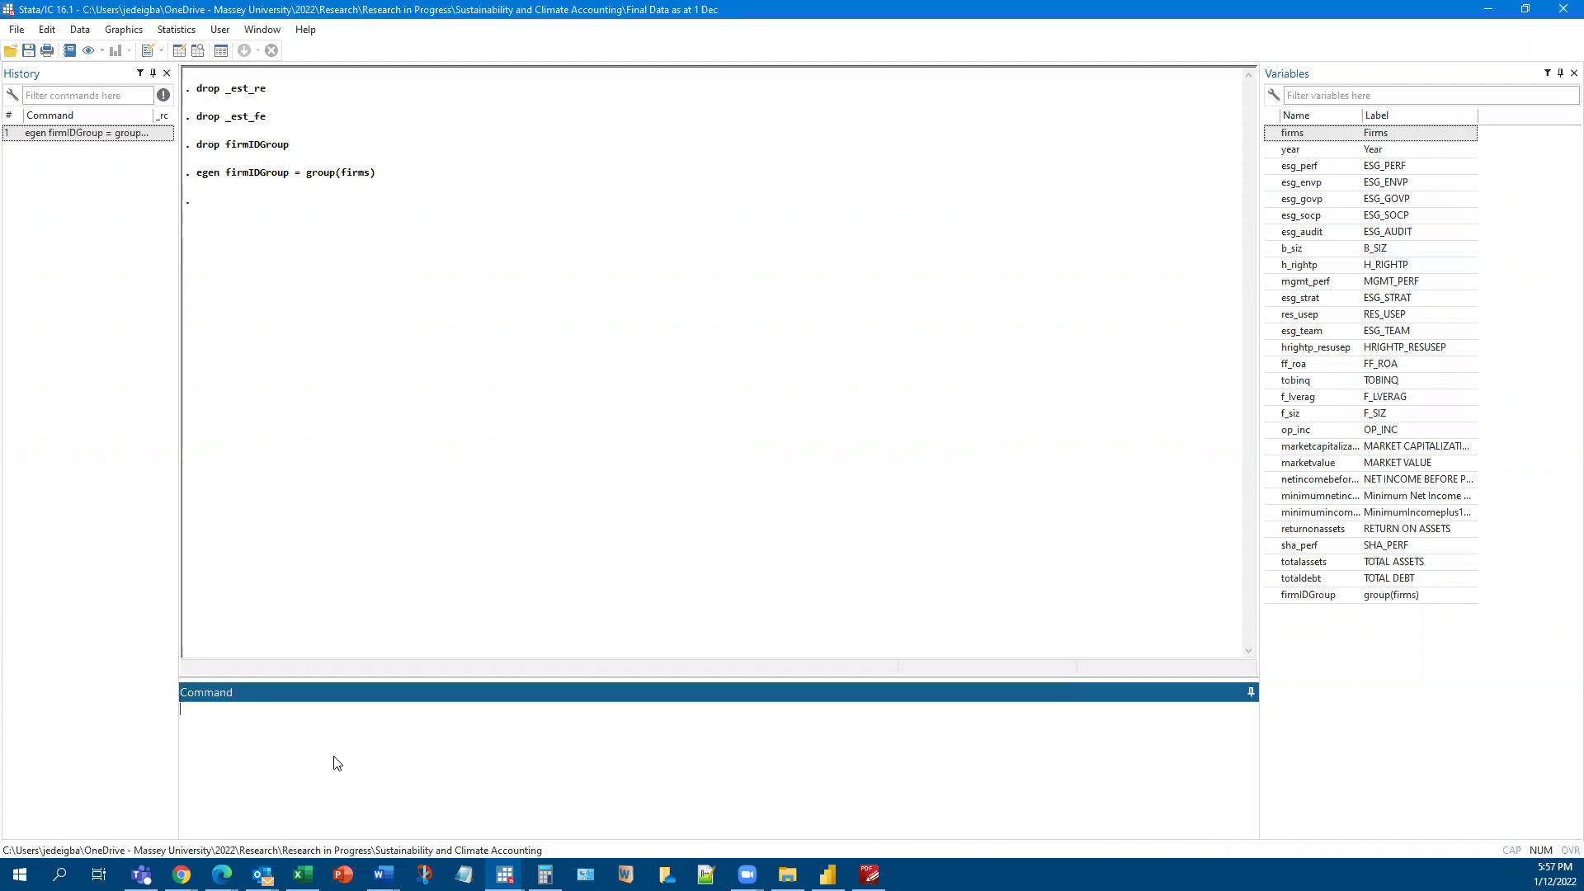
{"action": "type", "text": "xtset firmID year"}
{"action": "left_click_drag", "start_coordinate": [209, 711], "coordinate": [172, 709]}
{"action": "left_click_drag", "start_coordinate": [214, 711], "coordinate": [249, 710]}
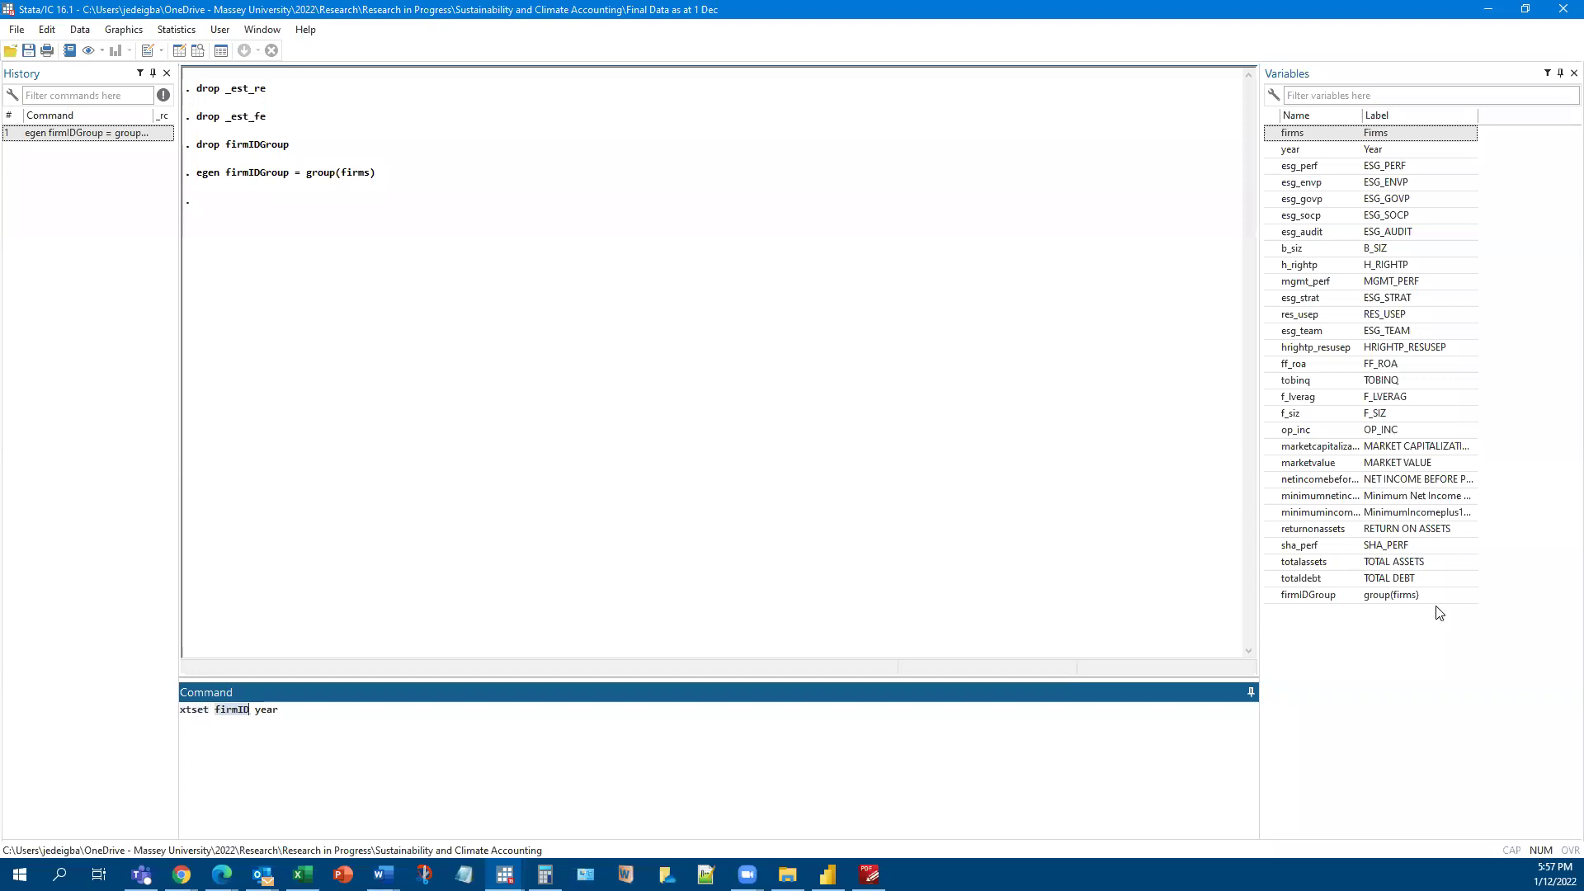
{"action": "left_click", "coordinate": [1394, 598]}
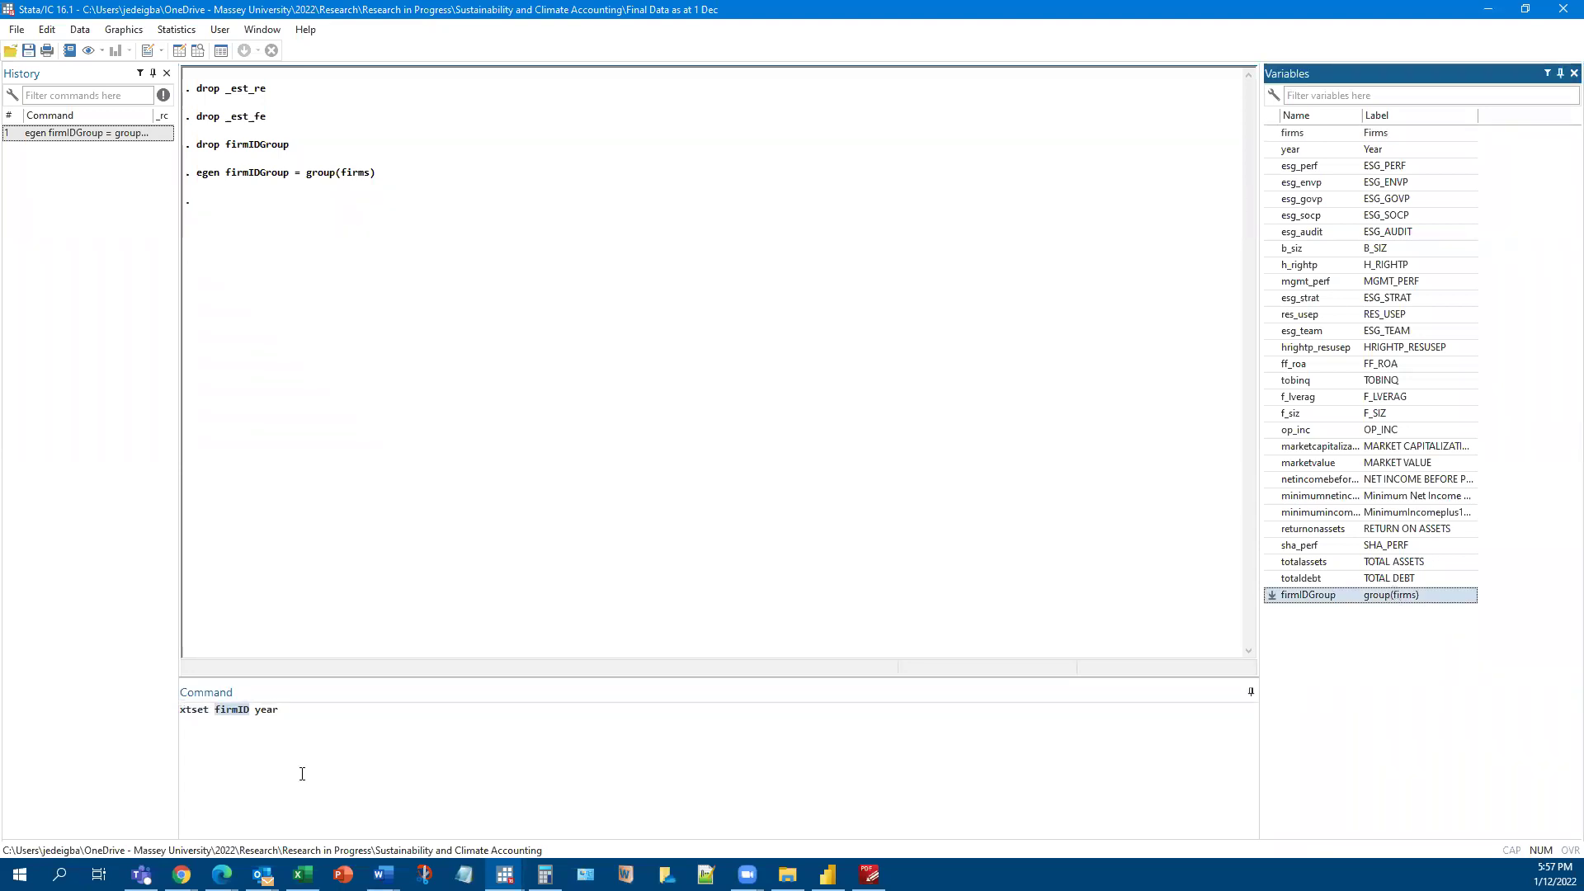
{"action": "left_click", "coordinate": [288, 722]}
{"action": "left_click", "coordinate": [270, 710]}
{"action": "double_click", "coordinate": [269, 710]}
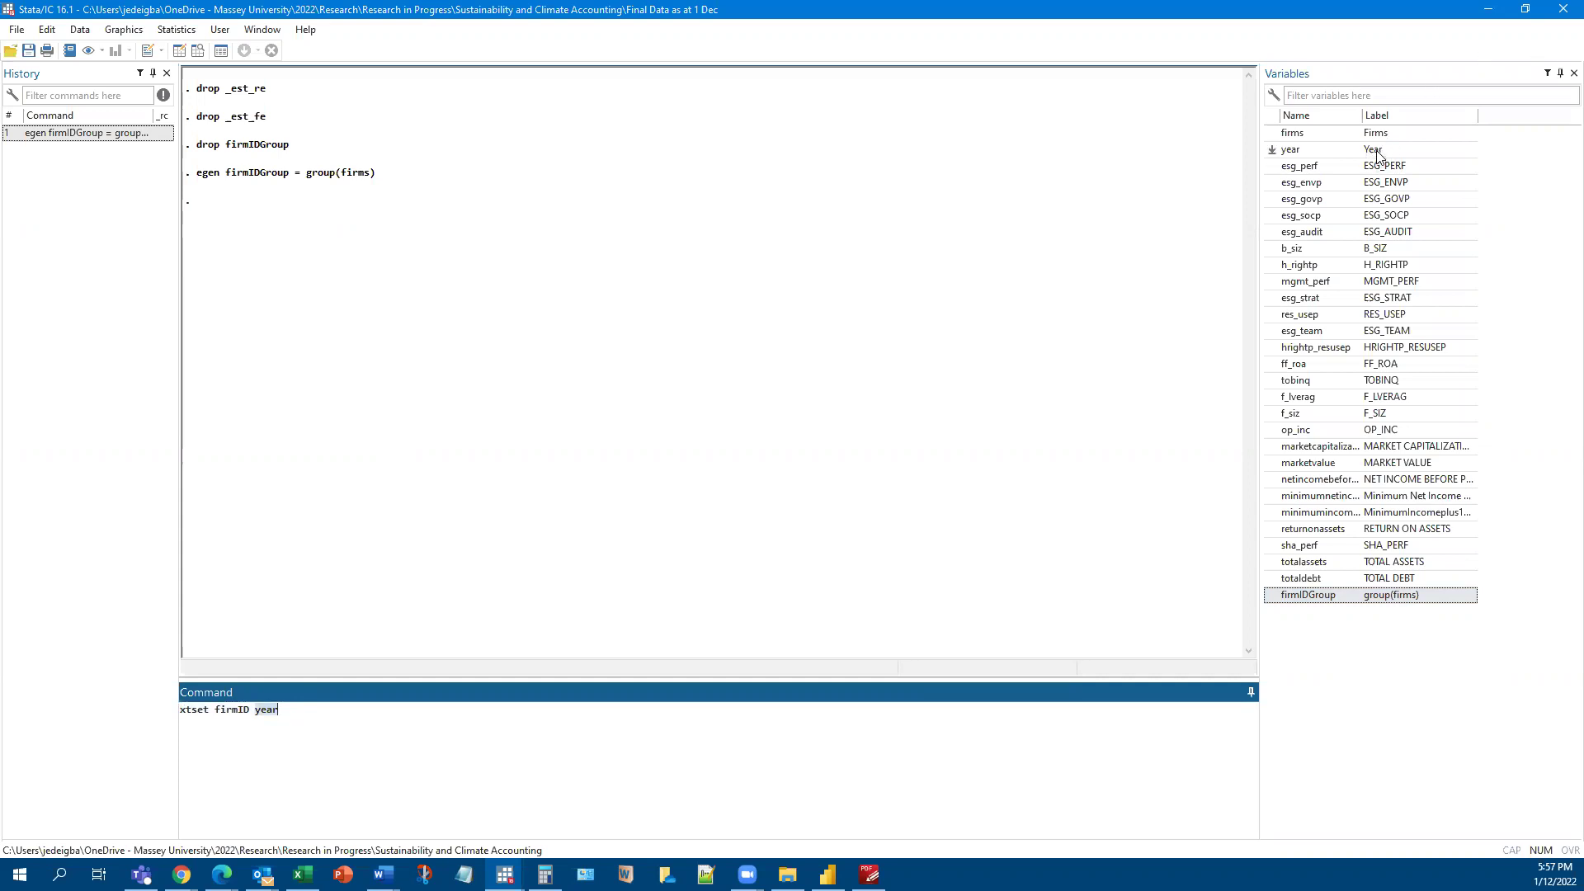
{"action": "left_click", "coordinate": [1377, 151]}
{"action": "left_click", "coordinate": [258, 710]}
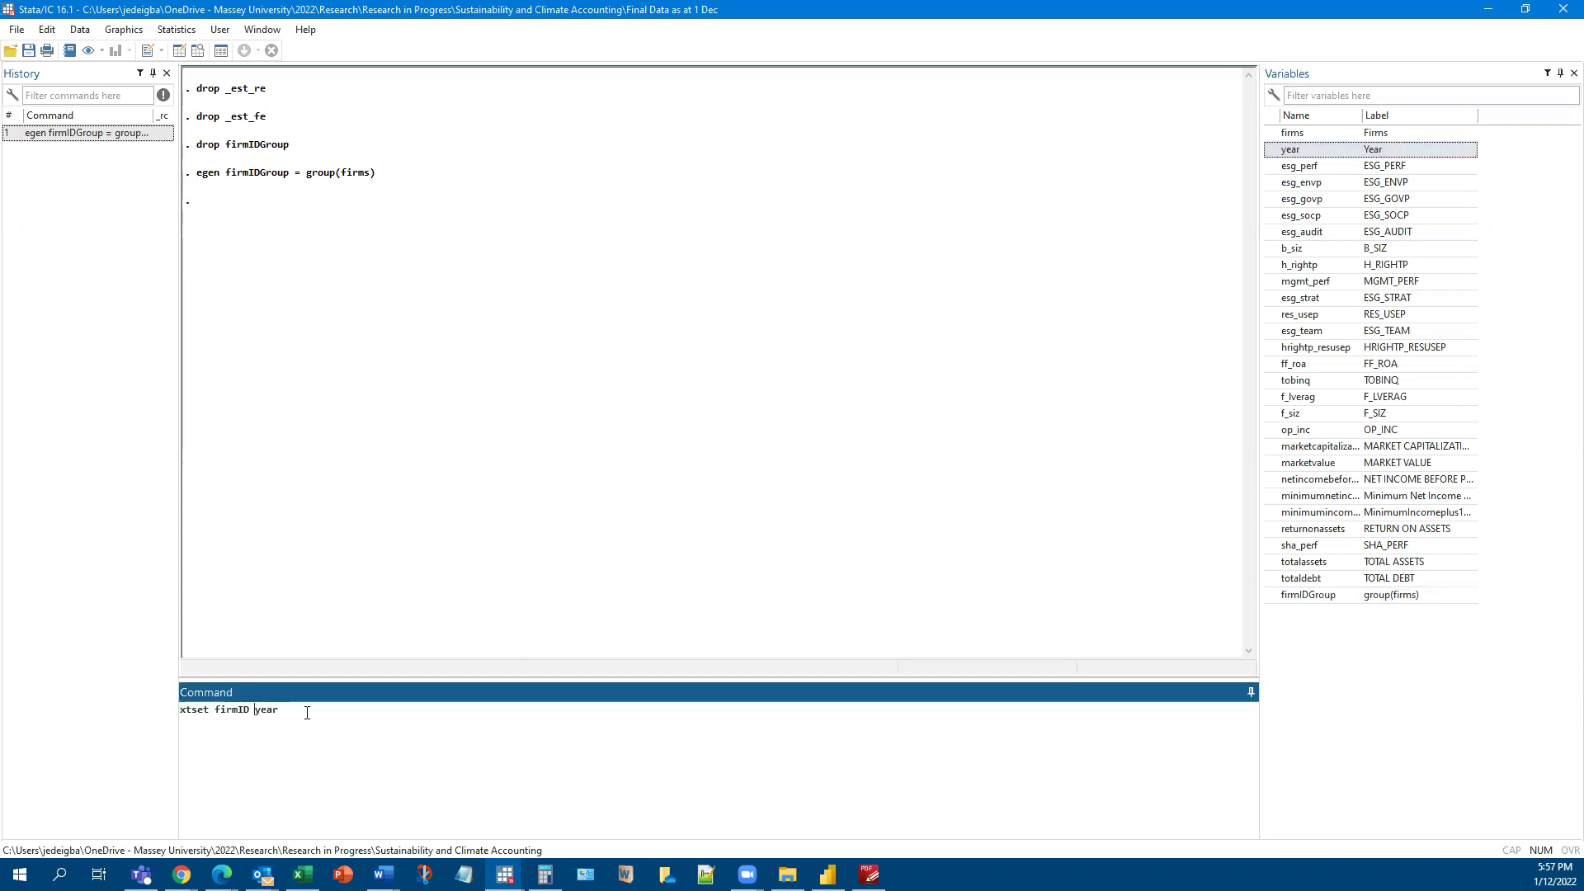
{"action": "left_click", "coordinate": [328, 718]}
{"action": "key", "text": "Return"}
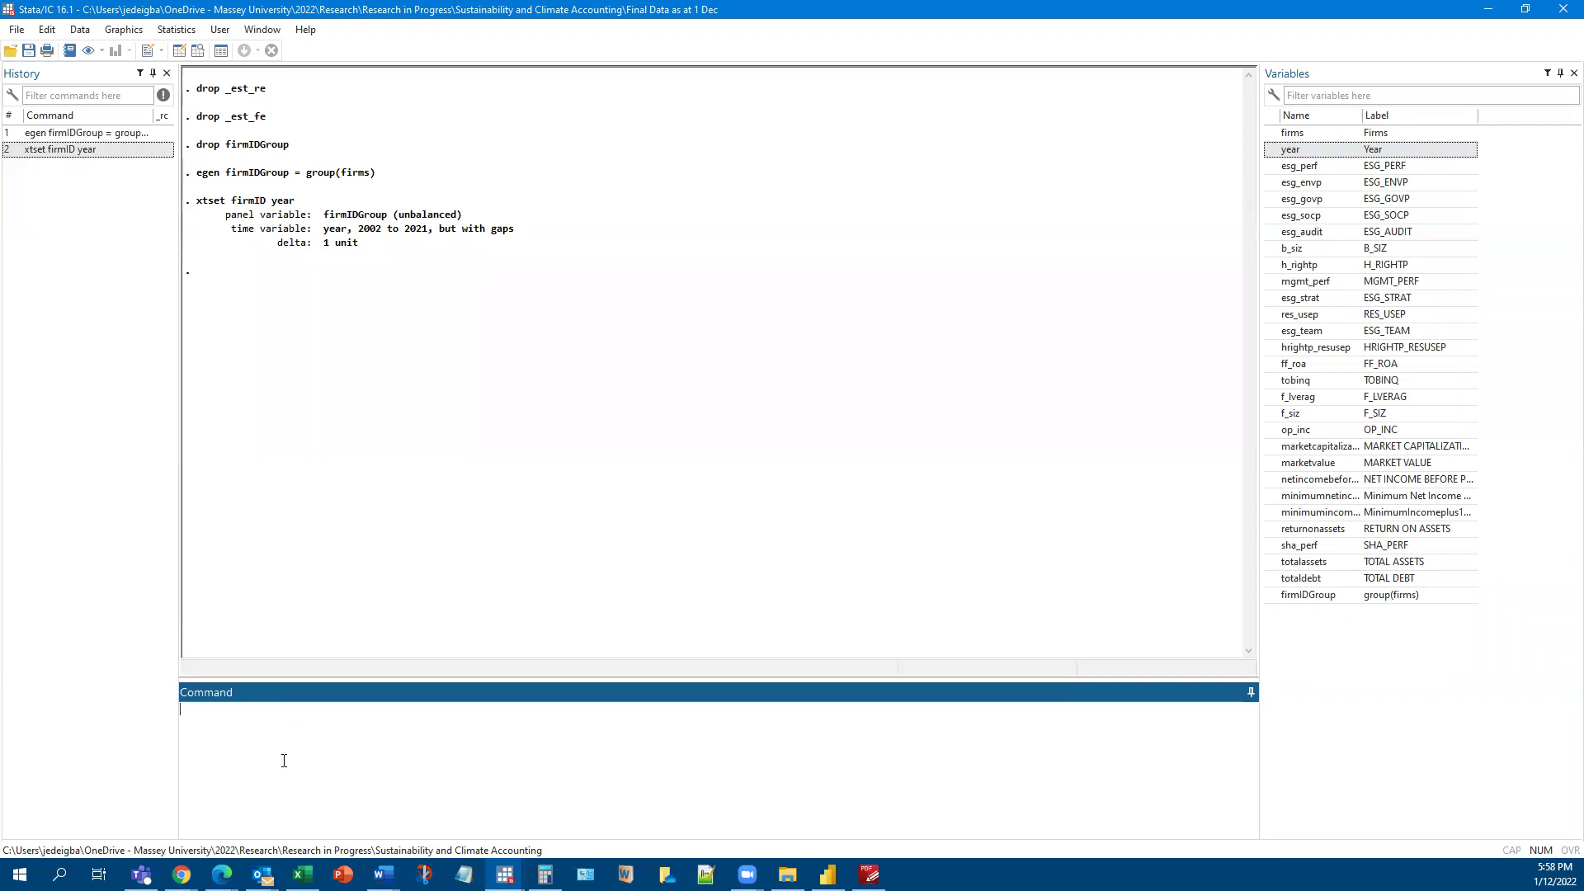
Step: Write an xtreg command with esg_perf as the dependent variable and esg_audit, b_siz, h_rightp, mgmt_perf and sha_perf as regressors
{"action": "type", "text": "xtreg"}
{"action": "double_click", "coordinate": [1393, 169]}
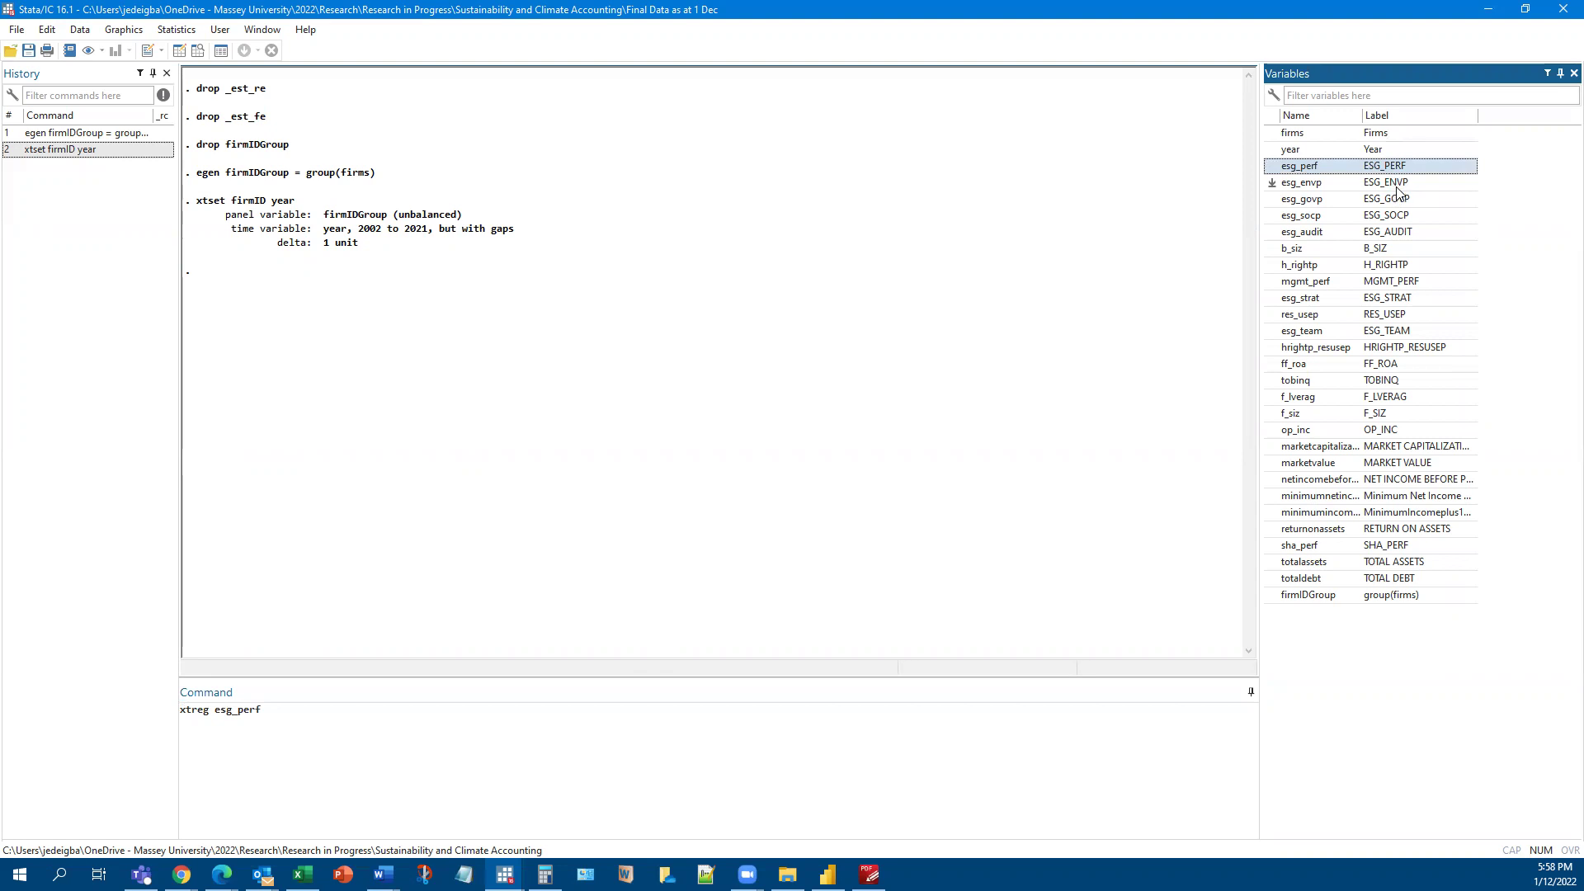
{"action": "double_click", "coordinate": [1384, 233]}
{"action": "double_click", "coordinate": [1383, 250]}
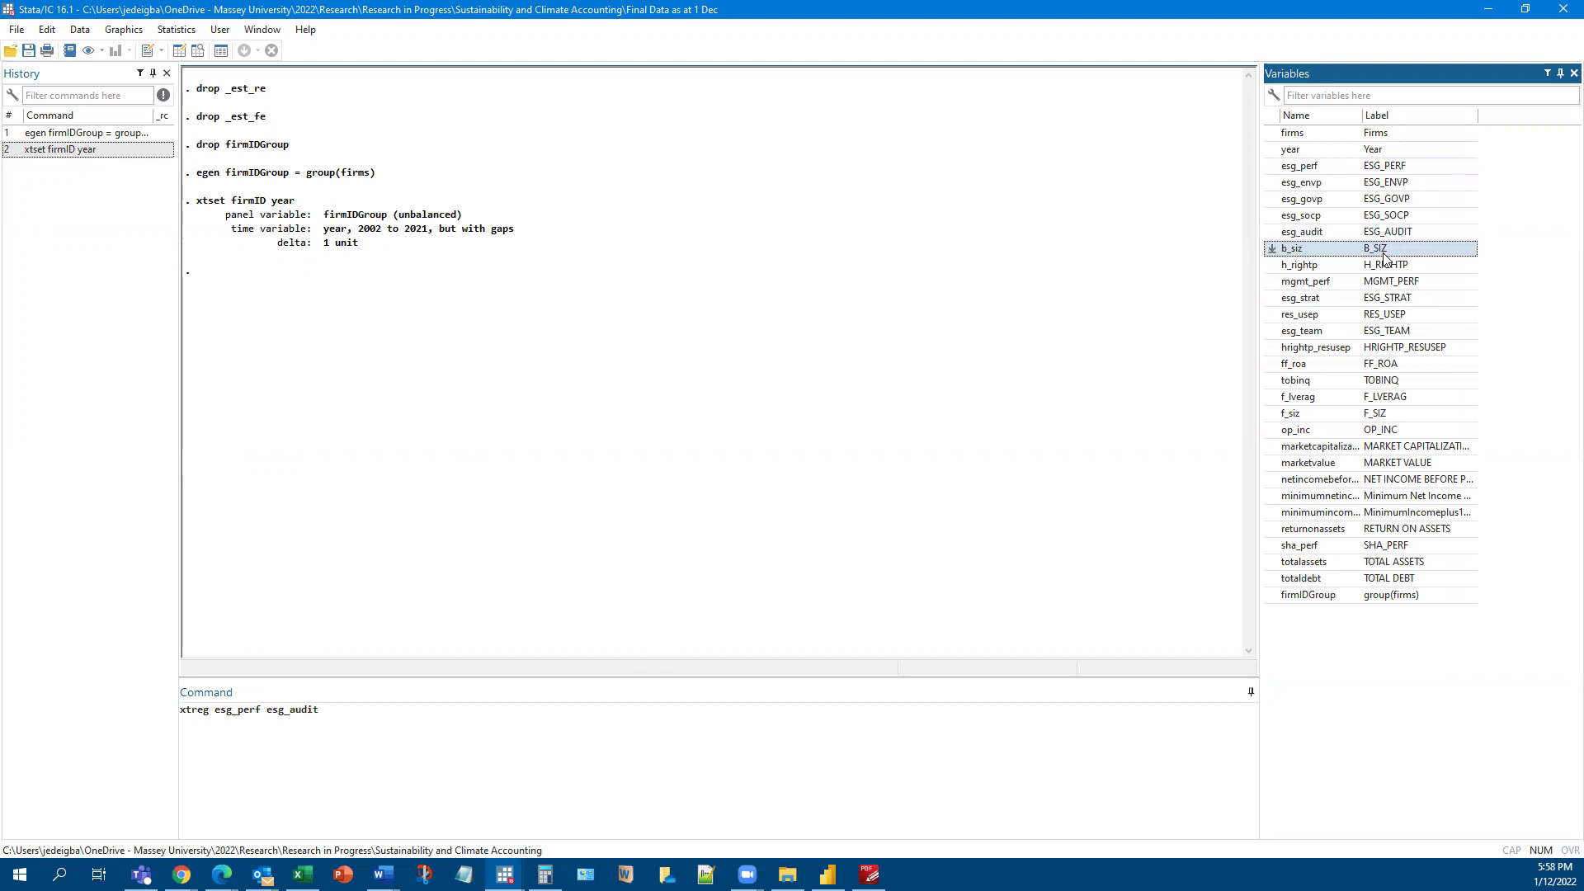
{"action": "double_click", "coordinate": [1390, 265]}
{"action": "double_click", "coordinate": [1390, 282]}
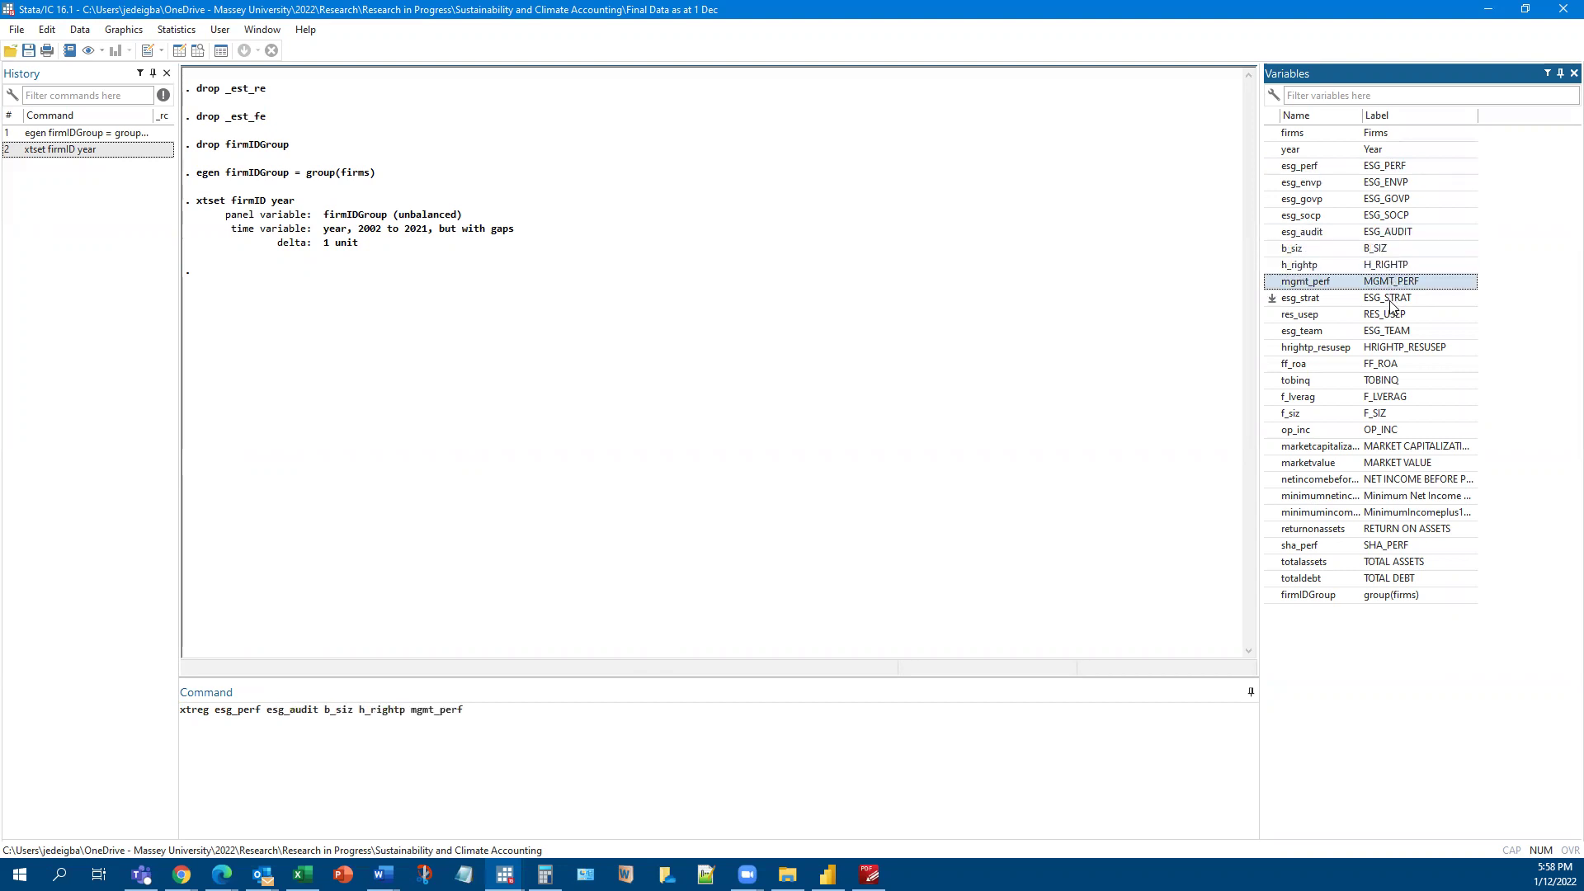
{"action": "left_click", "coordinate": [1387, 547]}
{"action": "double_click", "coordinate": [1387, 549]}
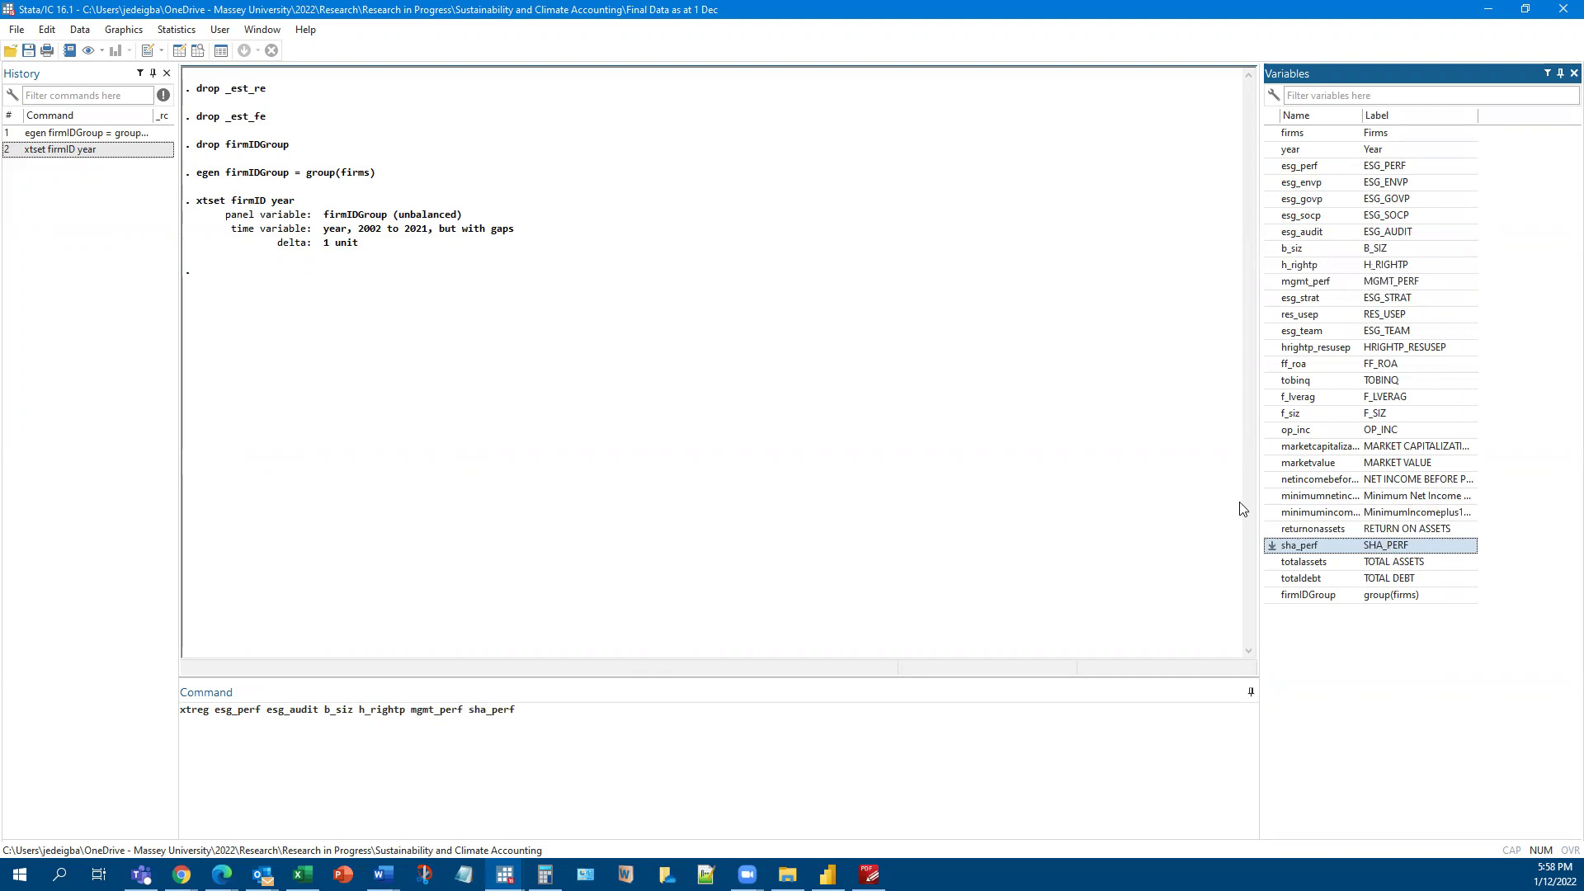
Step: Append year effects to the xtreg command as i.year after sha_perf
{"action": "left_click", "coordinate": [532, 711]}
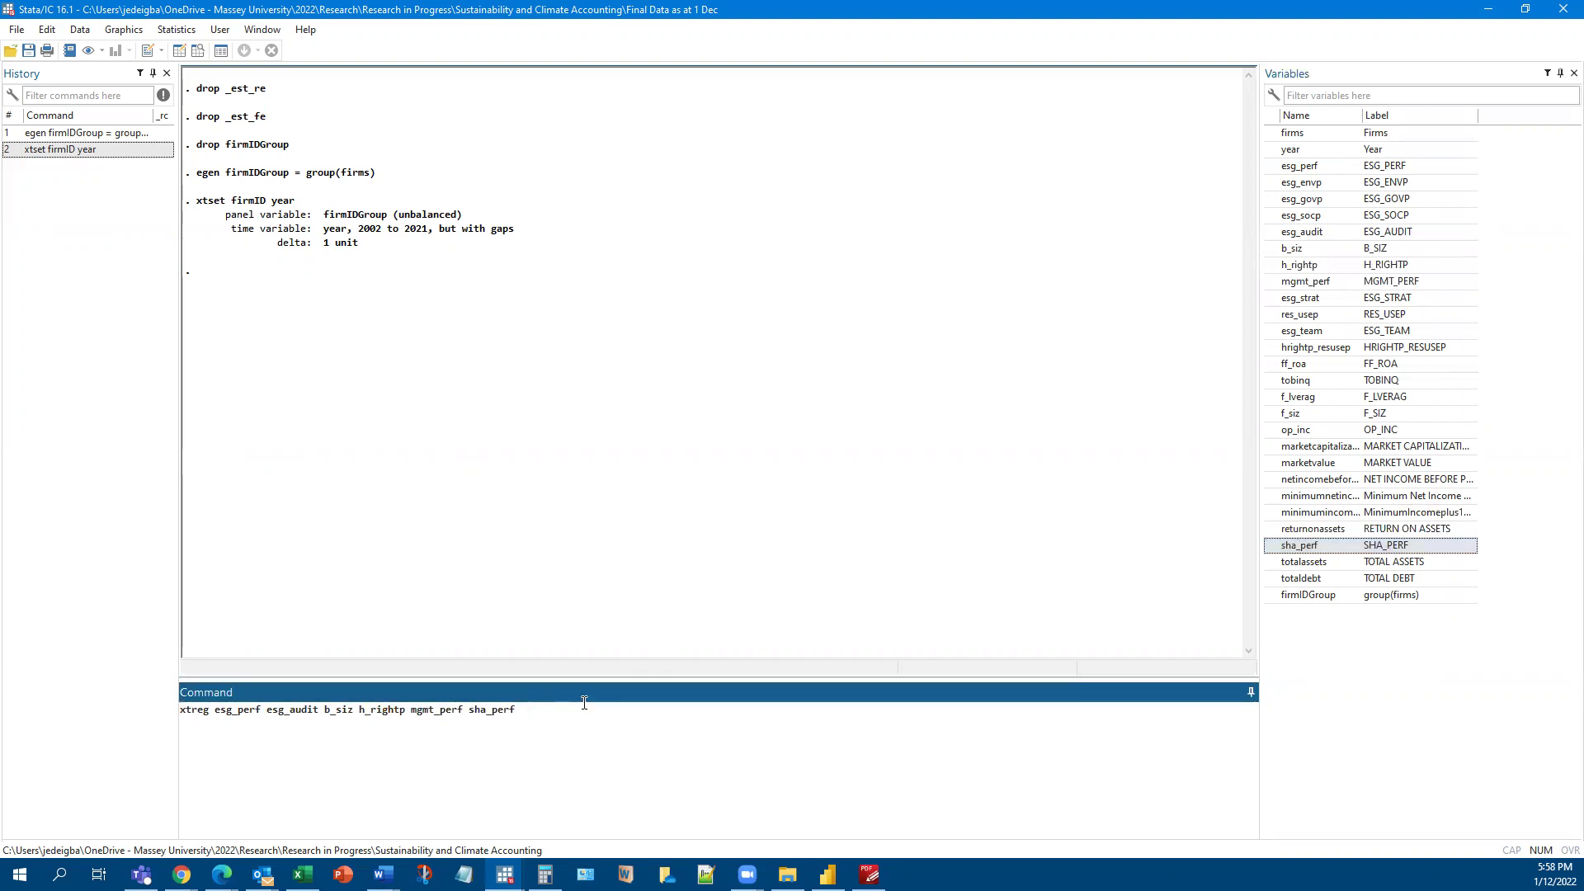
{"action": "type", "text": ","}
{"action": "key", "text": "BackSpace"}
{"action": "type", "text": "i"}
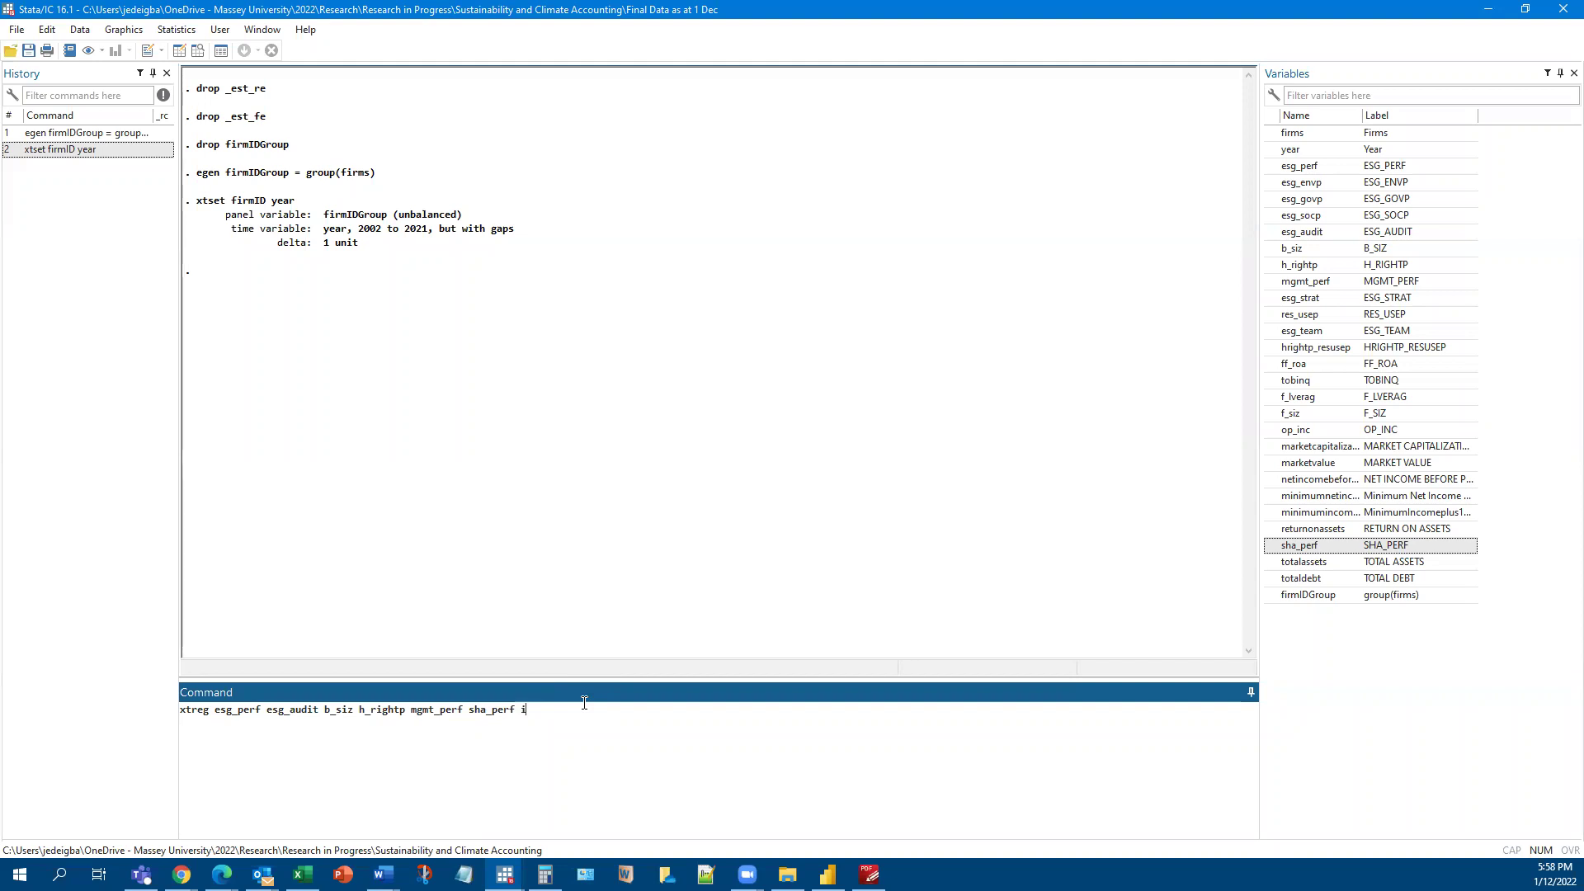
{"action": "type", "text": "."}
{"action": "double_click", "coordinate": [1382, 155]}
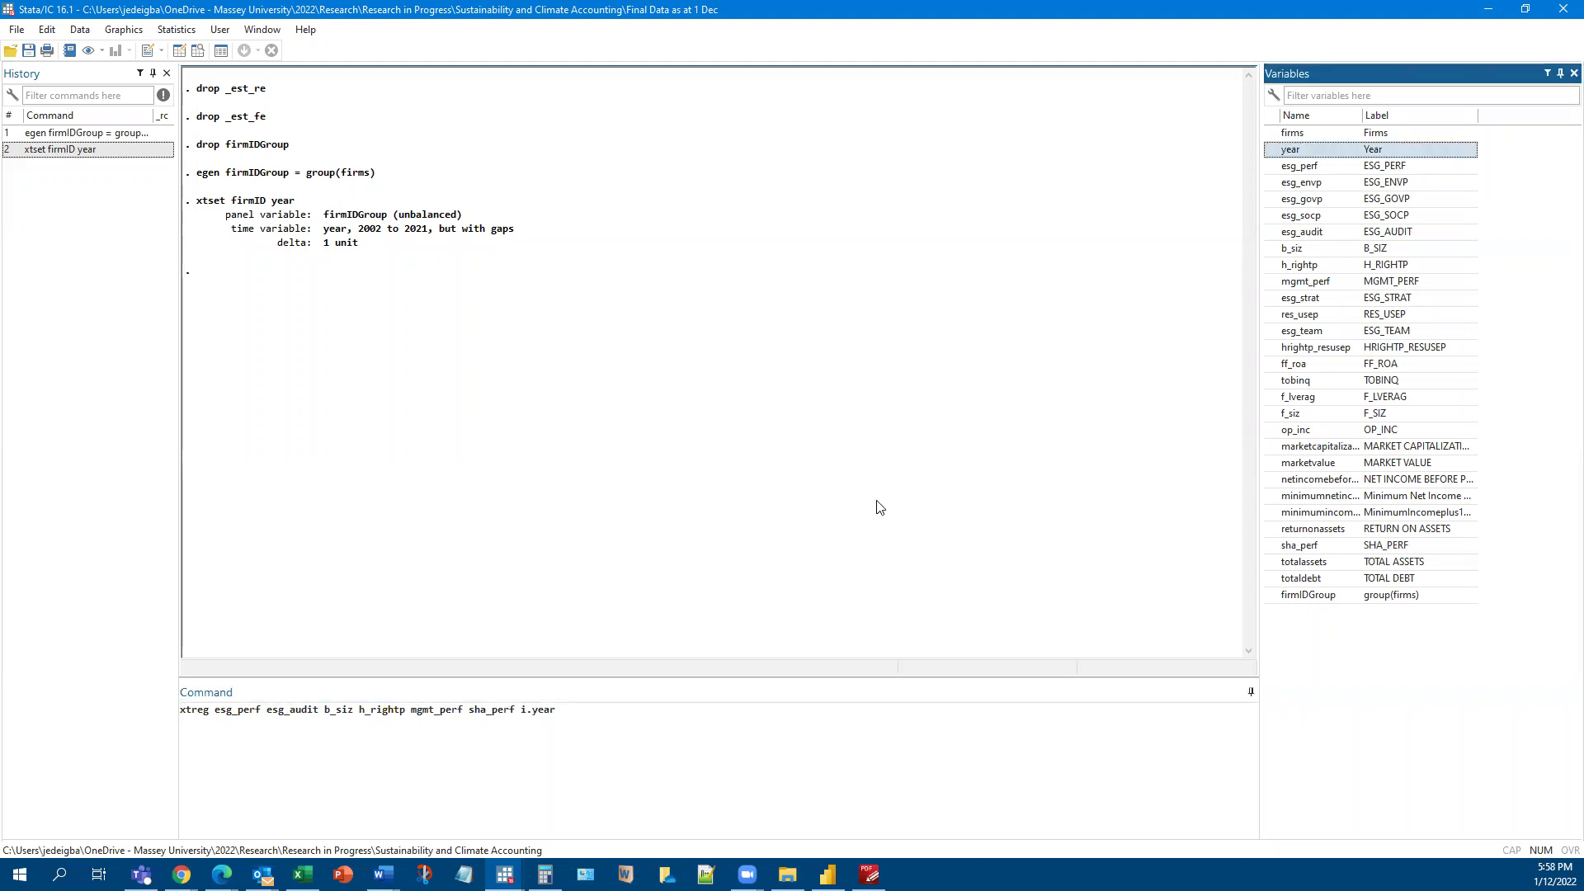
Step: Add the fe option to the xtreg command after i.year and run the fixed-effects regression
{"action": "left_click", "coordinate": [616, 717]}
{"action": "type", "text": ", fe"}
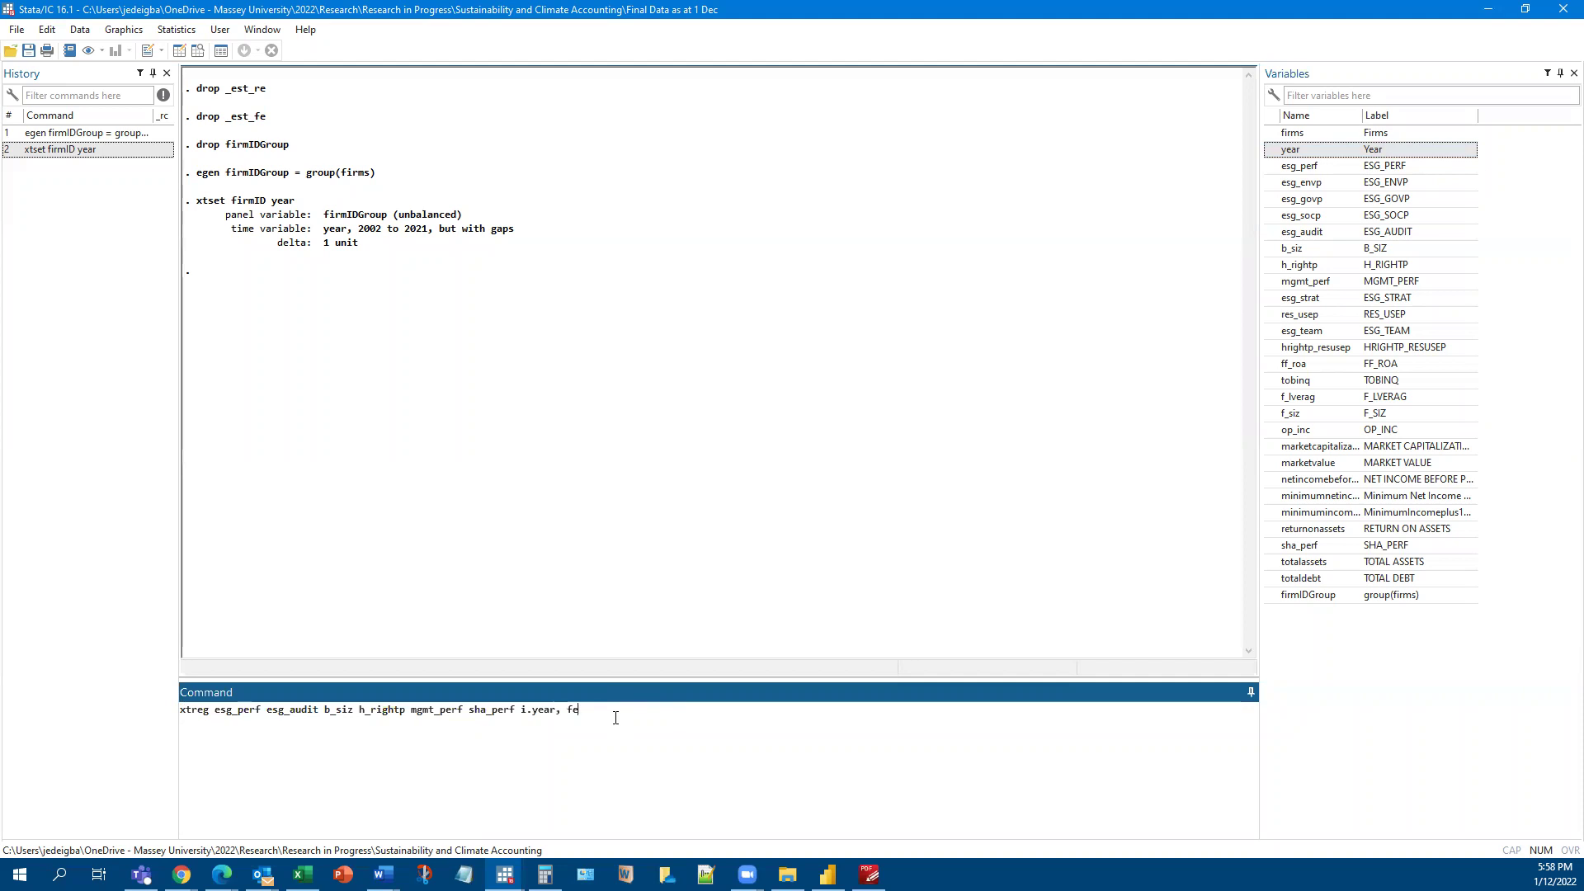
{"action": "key", "text": "Return"}
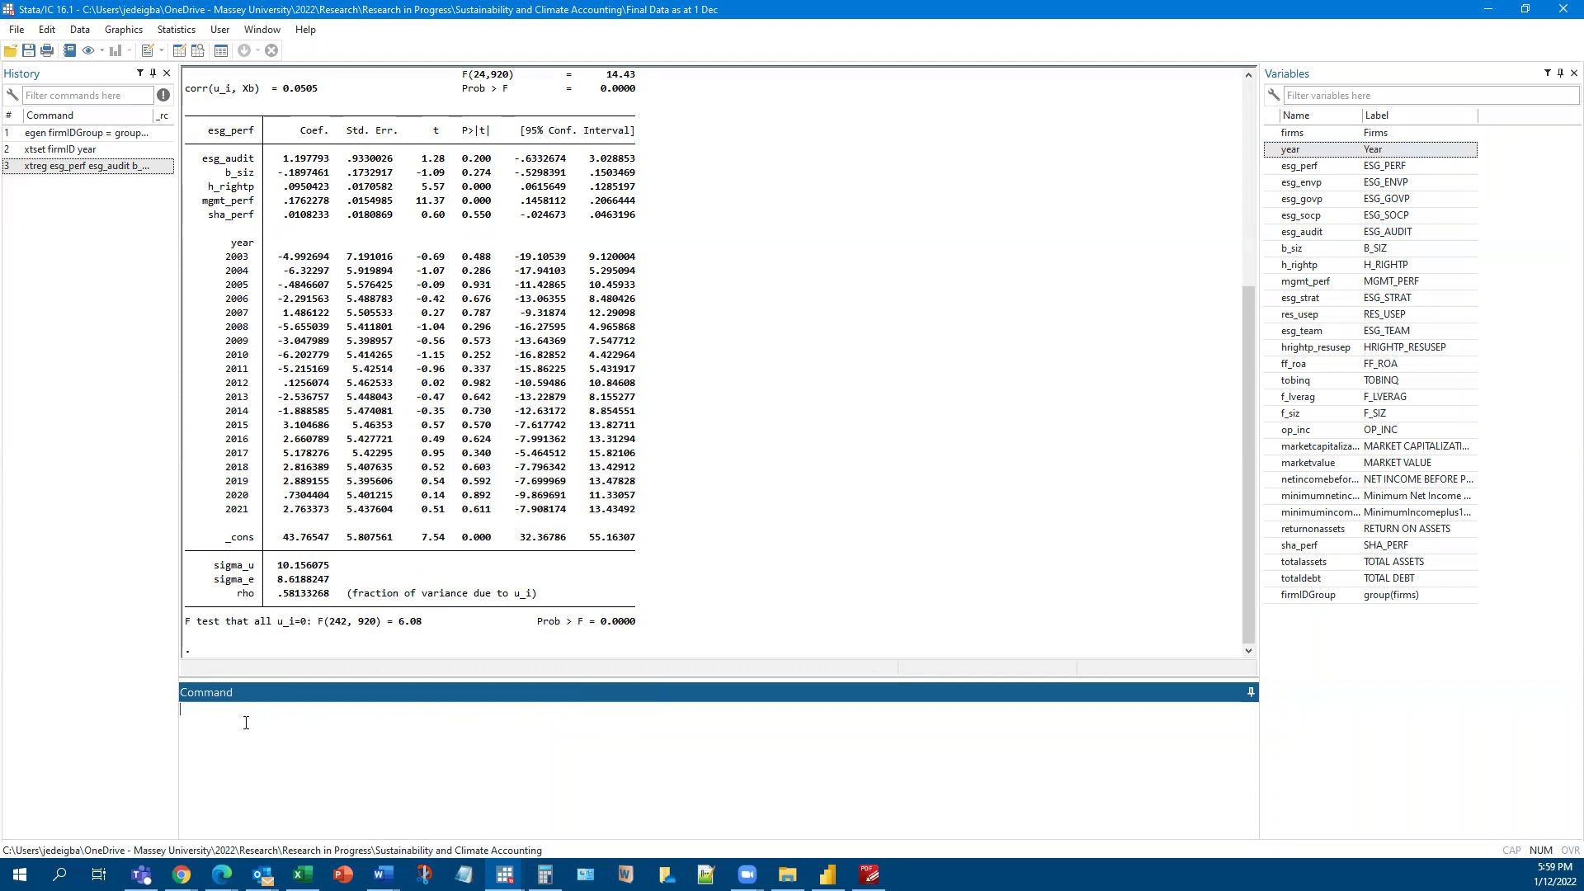
Step: Try to store the regression results by running estimate store without a name, and clear the recalled command
{"action": "type", "text": "estimate"}
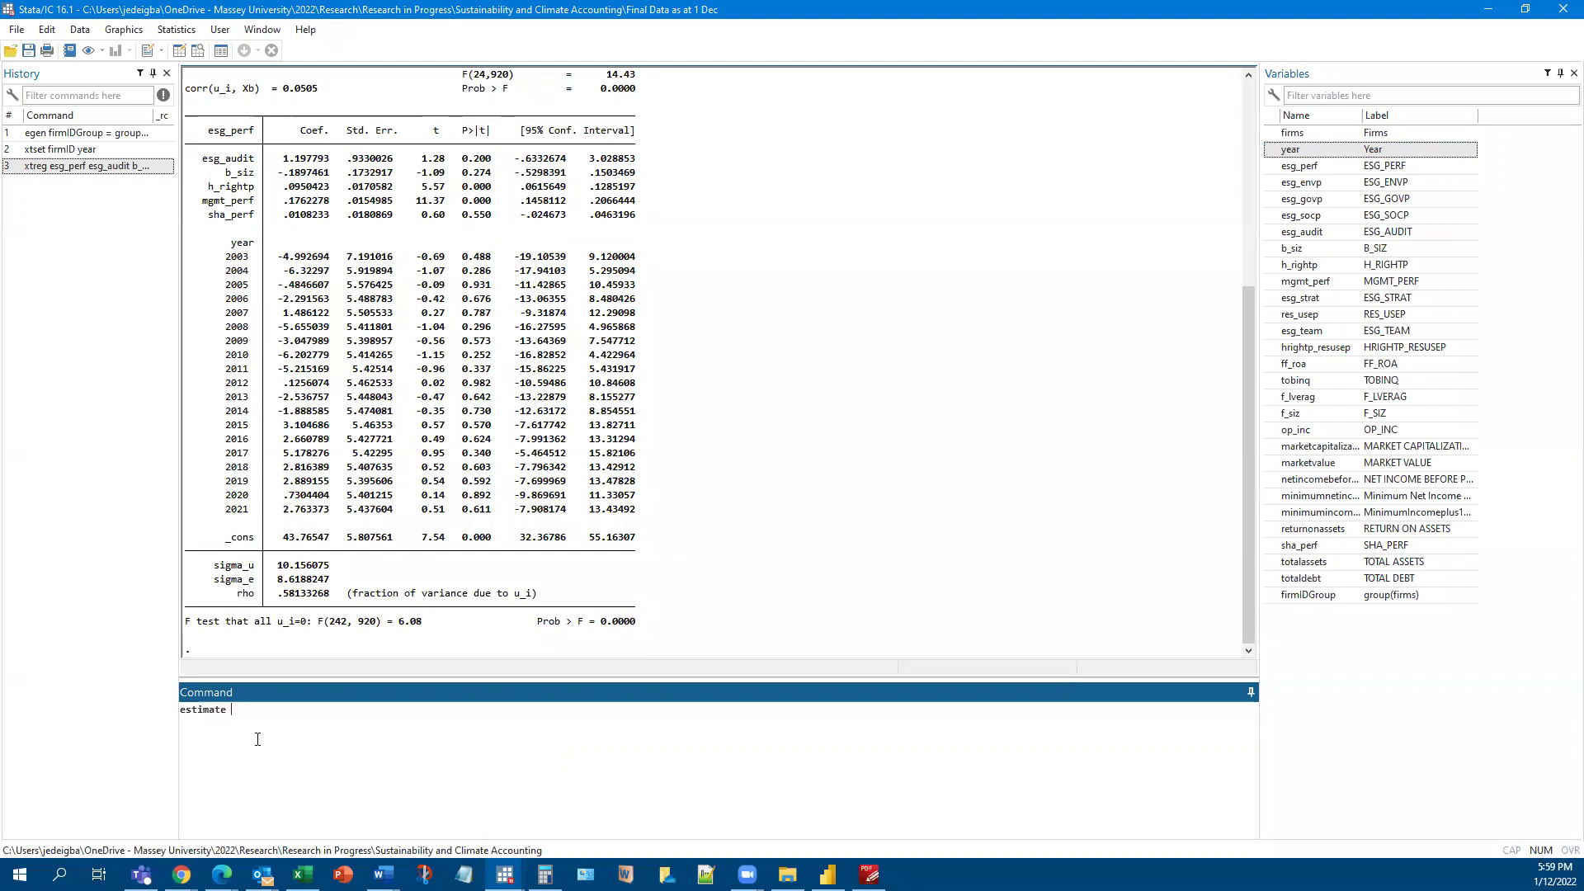
{"action": "type", "text": " store"}
{"action": "key", "text": "Return"}
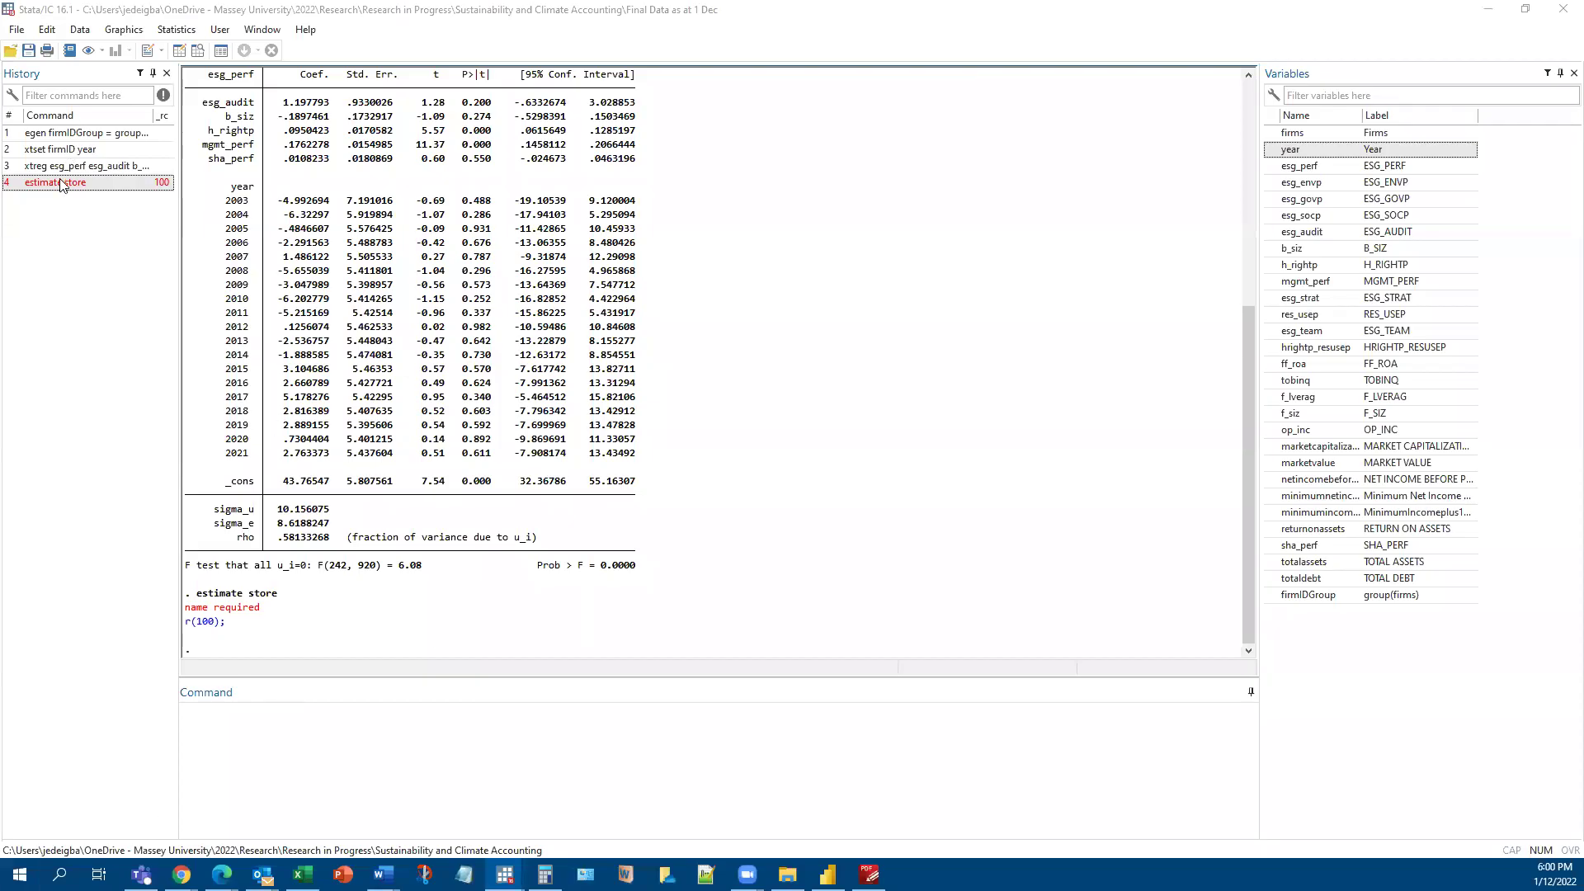
{"action": "left_click", "coordinate": [62, 183]}
{"action": "left_click", "coordinate": [299, 737]}
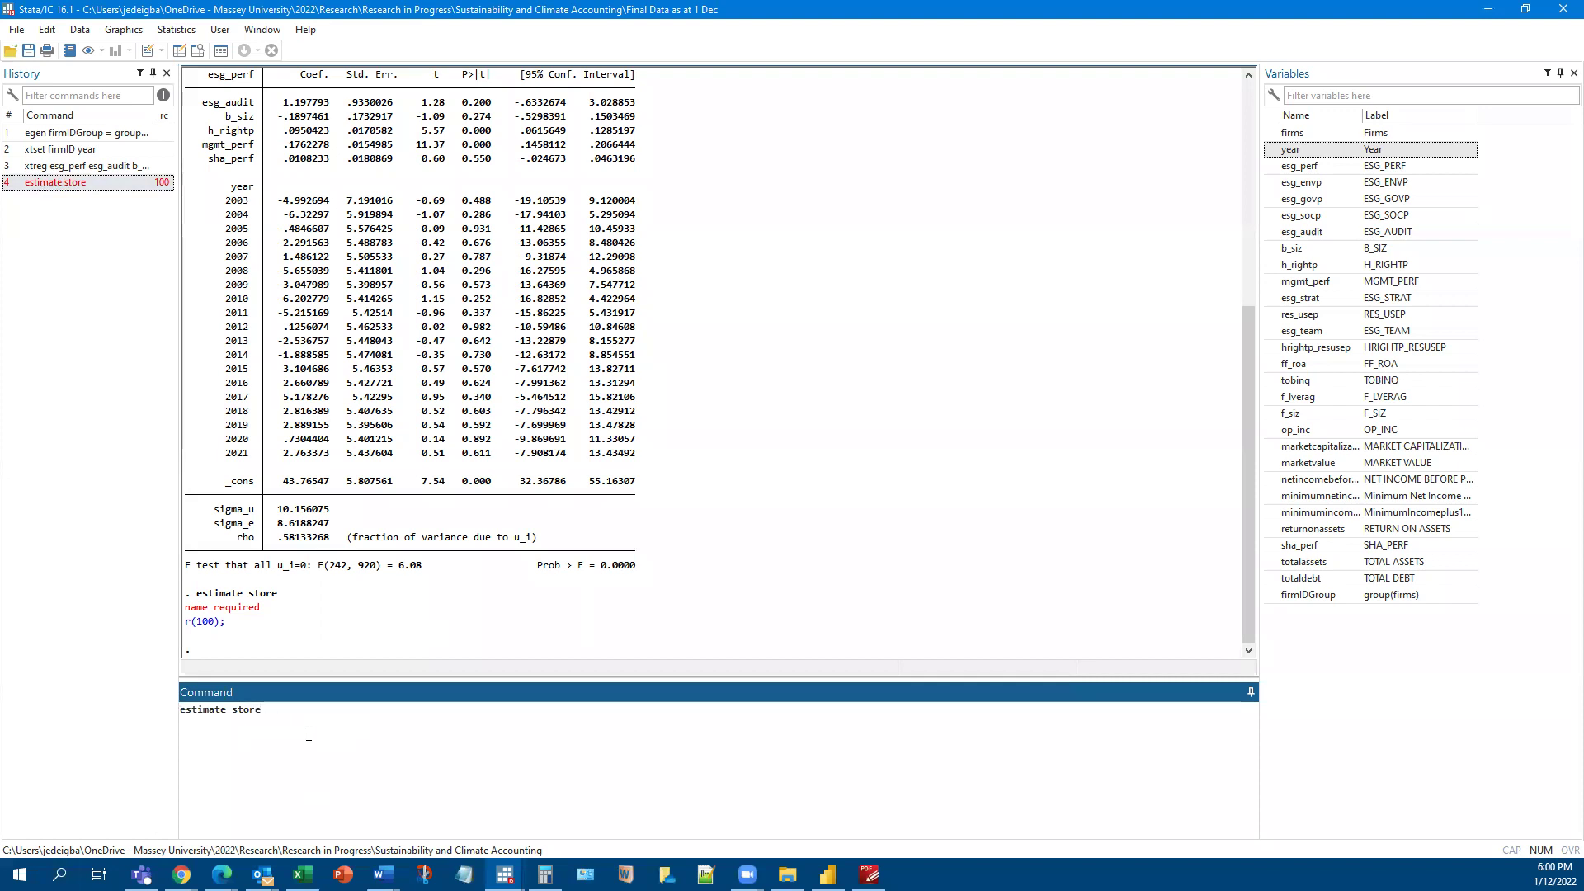
{"action": "key", "text": "BackSpace"}
{"action": "key", "text": "BackSpace"}
{"action": "key", "text": "BackSpace"}
{"action": "key", "text": "BackSpace"}
{"action": "key", "text": "BackSpace"}
{"action": "key", "text": "BackSpace"}
{"action": "key", "text": "BackSpace"}
{"action": "key", "text": "BackSpace"}
{"action": "key", "text": "BackSpace"}
{"action": "key", "text": "BackSpace"}
{"action": "key", "text": "BackSpace"}
{"action": "key", "text": "BackSpace"}
{"action": "key", "text": "BackSpace"}
{"action": "key", "text": "BackSpace"}
Step: Rerun the fixed-effects xtreg regression and store its results with estimate store fe
{"action": "left_click", "coordinate": [50, 165]}
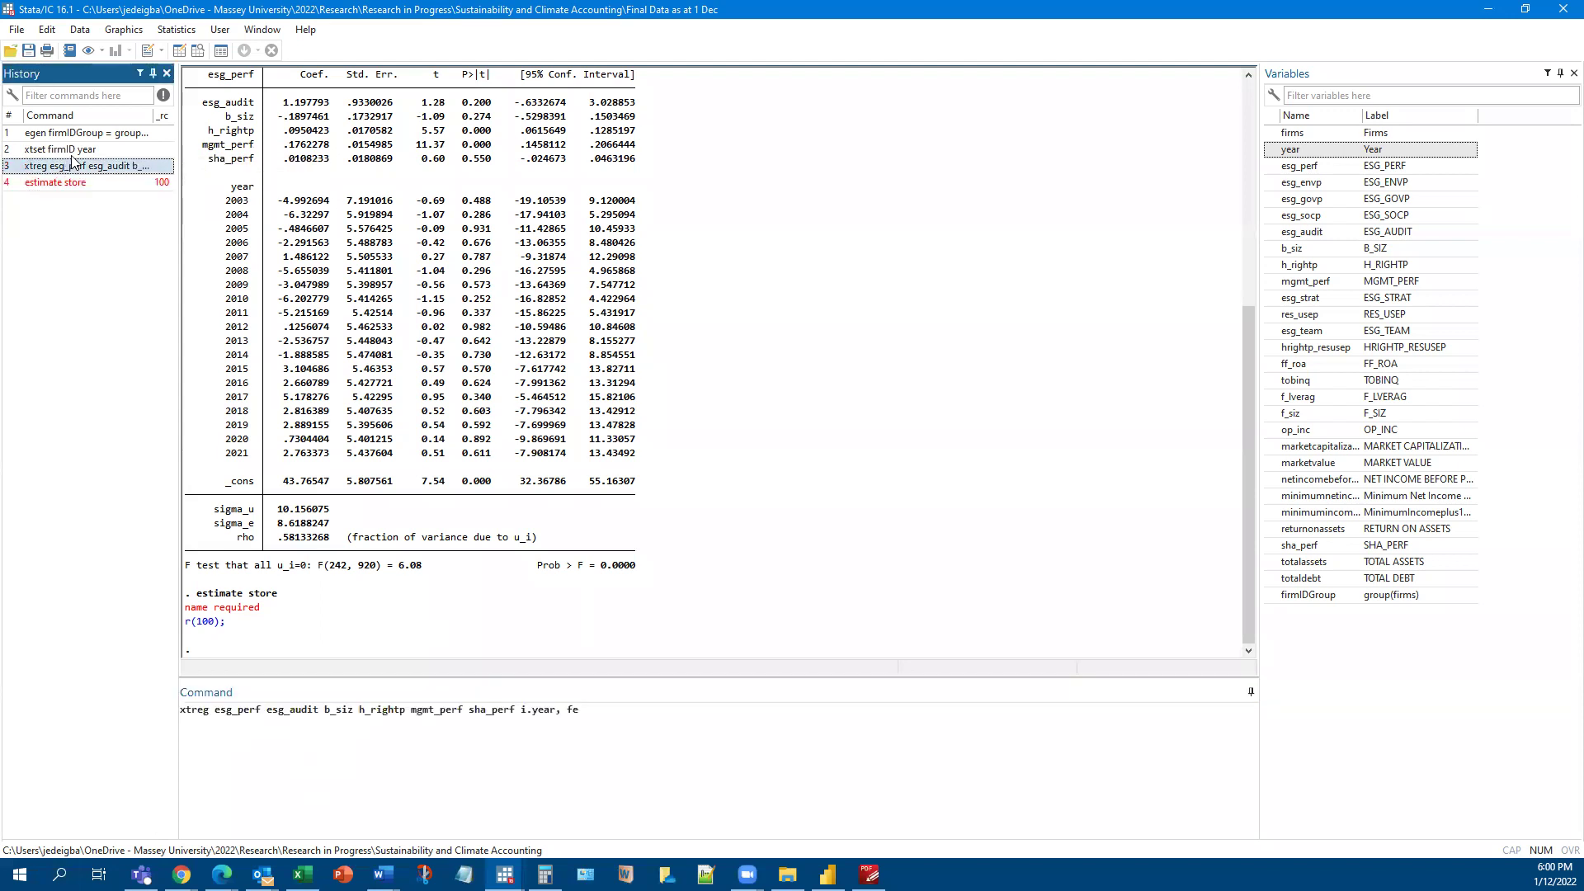
{"action": "left_click", "coordinate": [591, 712]}
{"action": "key", "text": "Return"}
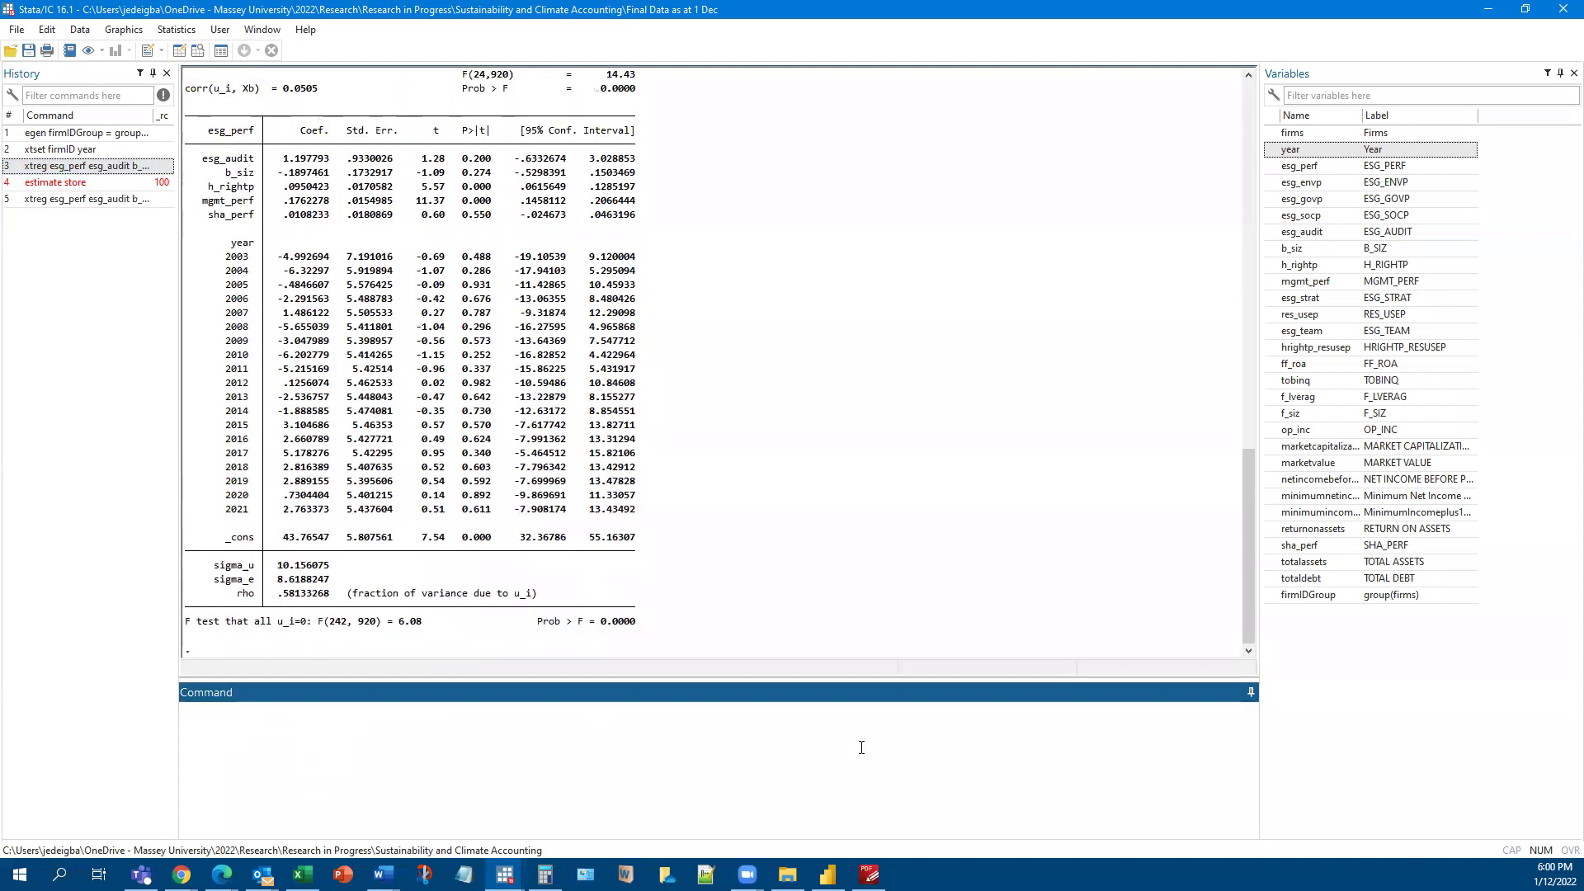
{"action": "type", "text": "estimate store fe"}
{"action": "key", "text": "Return"}
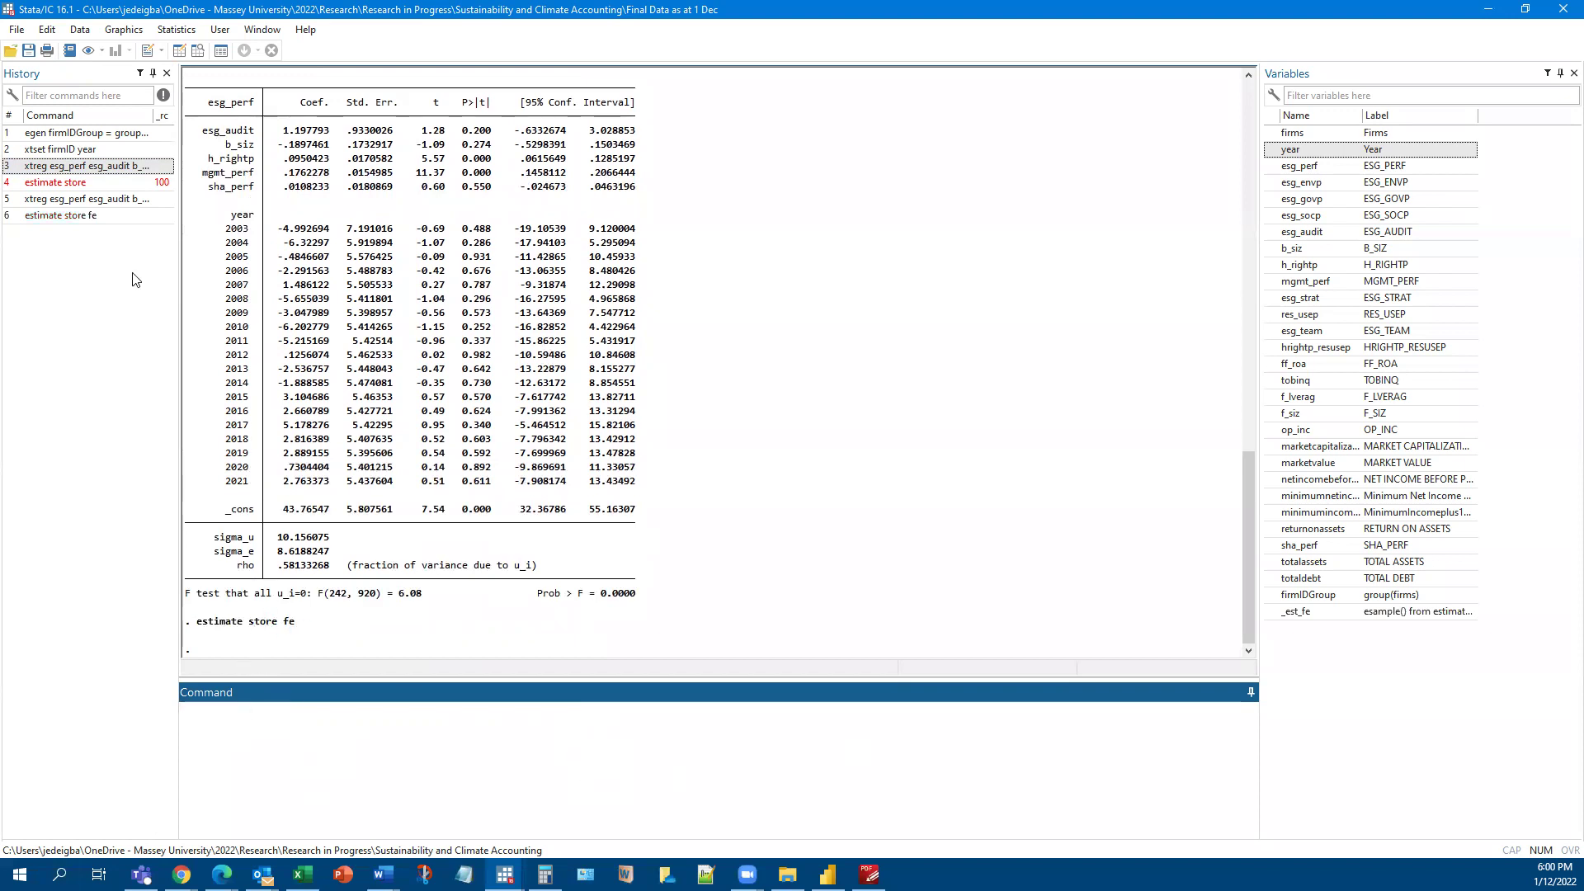
Step: Examine the last columns of the dataset in the Data Editor, and close the editor
{"action": "left_click", "coordinate": [178, 52]}
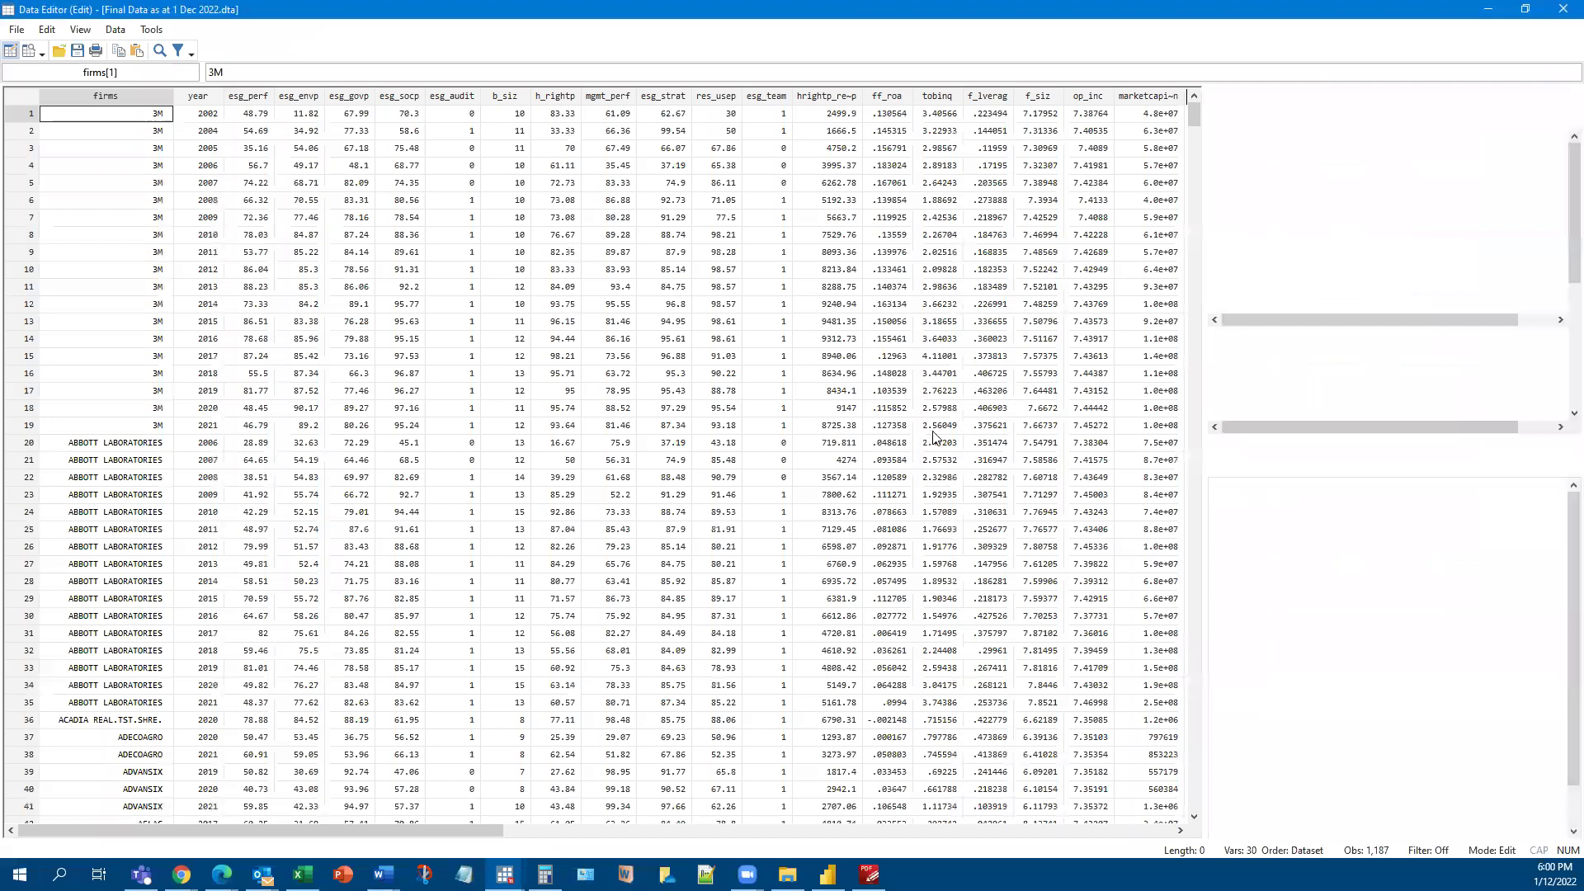
{"action": "left_click_drag", "start_coordinate": [200, 833], "coordinate": [724, 816]}
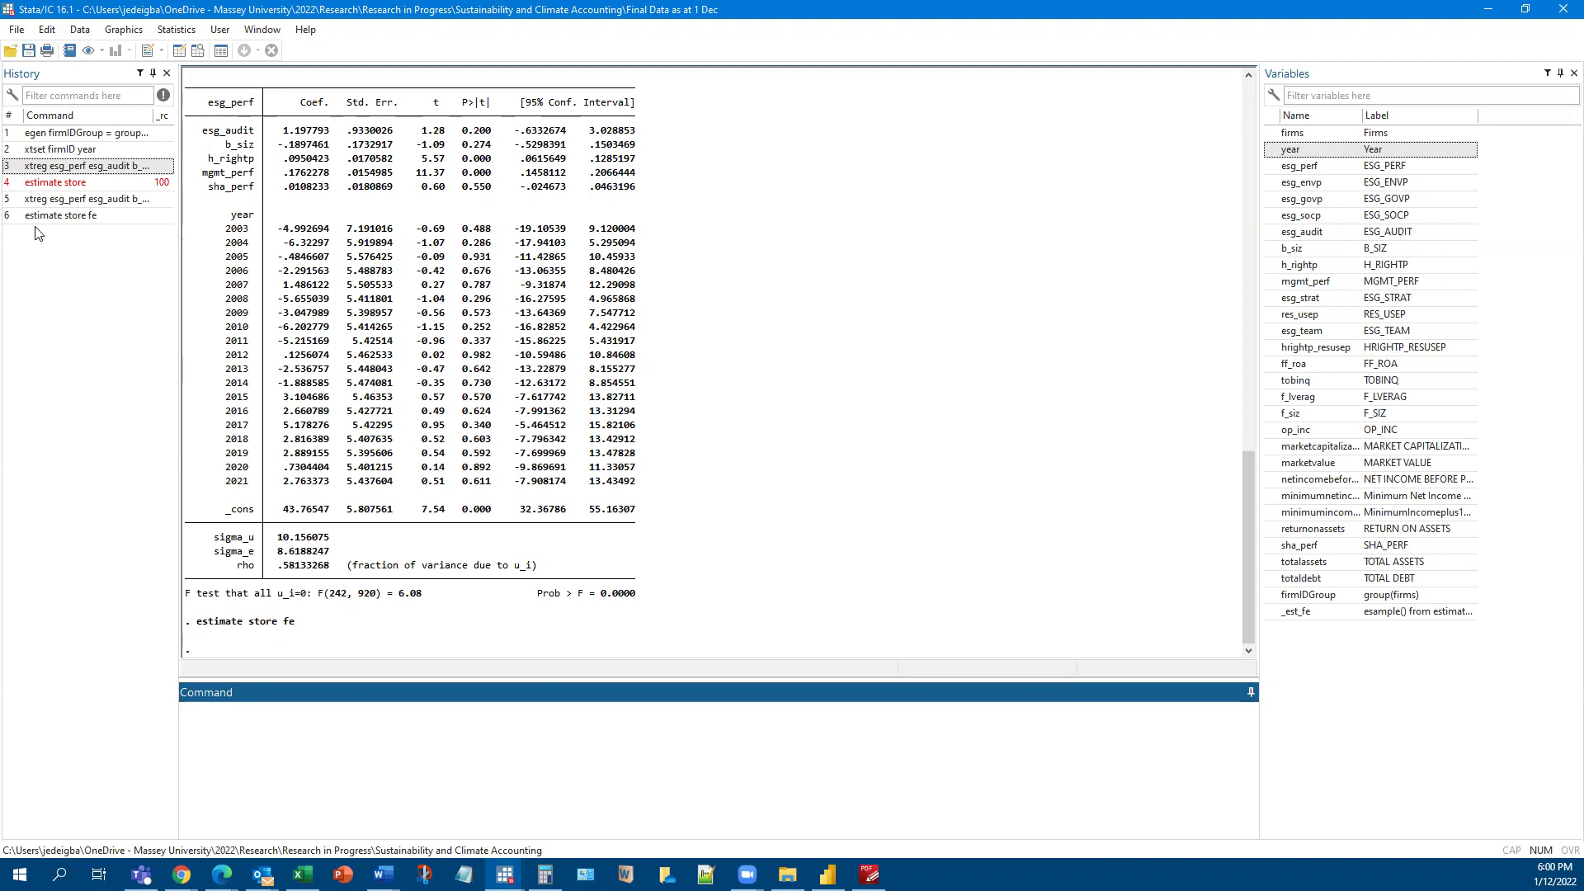
Step: Run the same xtreg regression as a random-effects model by replacing the fe option with re
{"action": "left_click", "coordinate": [54, 202]}
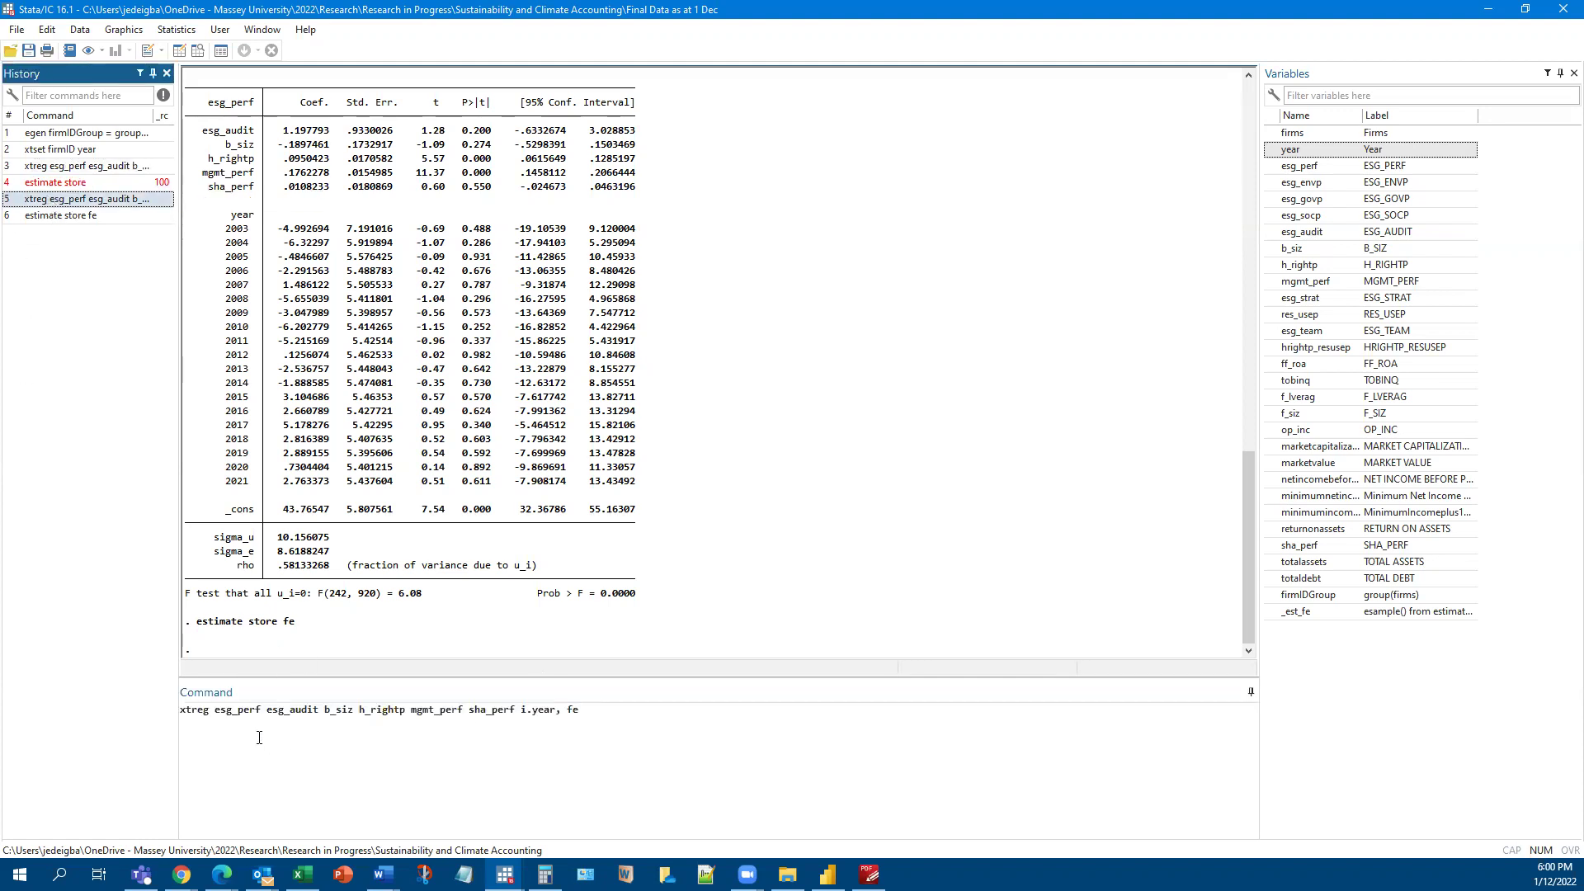
{"action": "left_click", "coordinate": [637, 725]}
{"action": "key", "text": "BackSpace"}
{"action": "key", "text": "BackSpace"}
{"action": "type", "text": "re"}
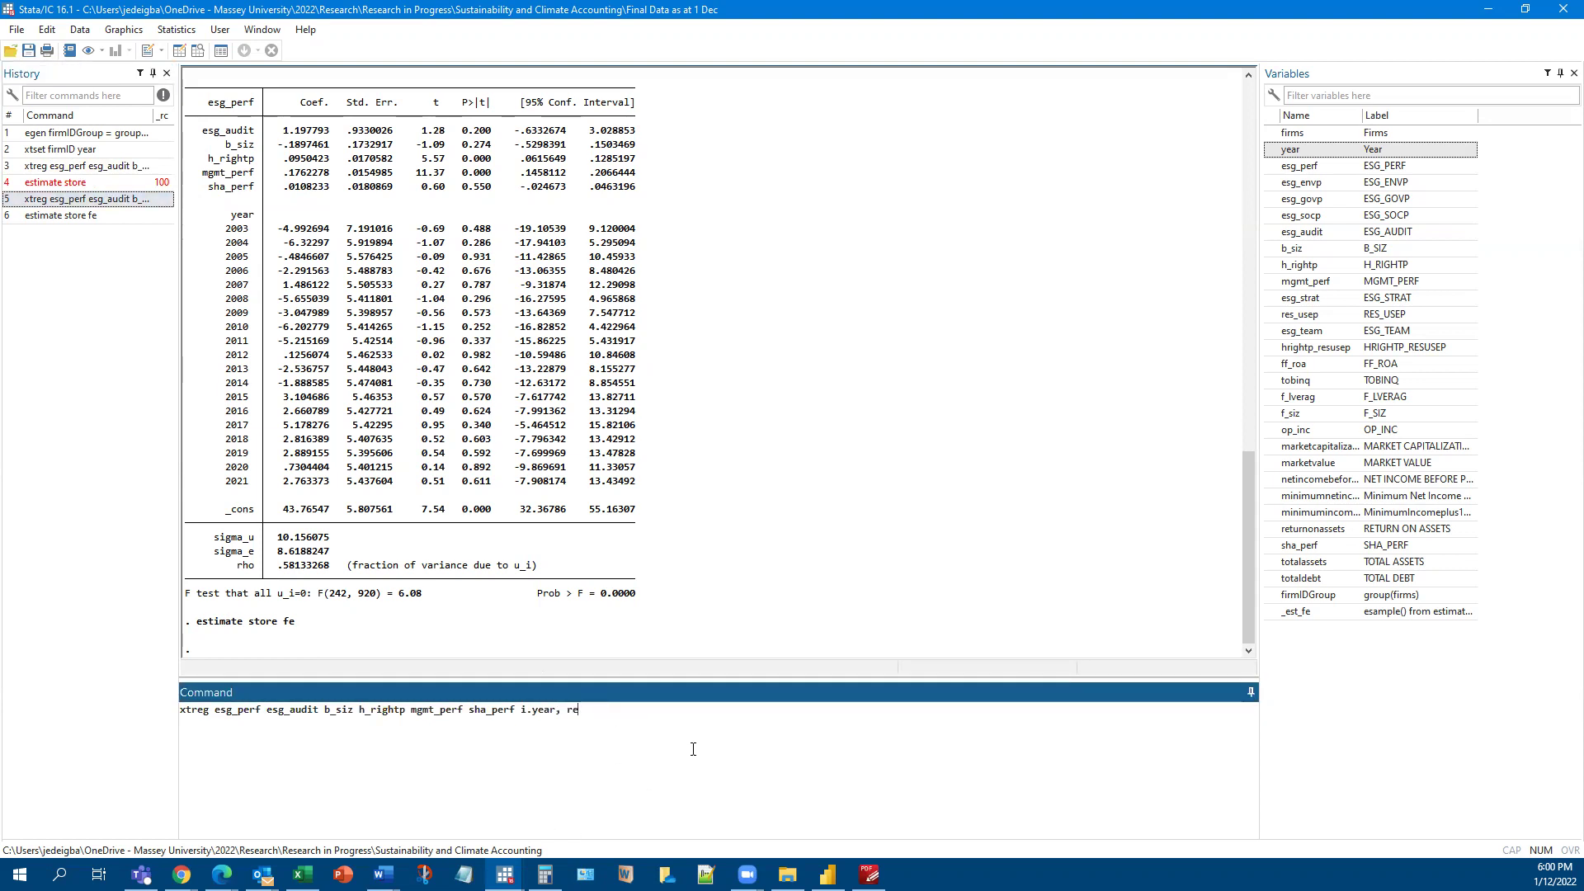
{"action": "key", "text": "Return"}
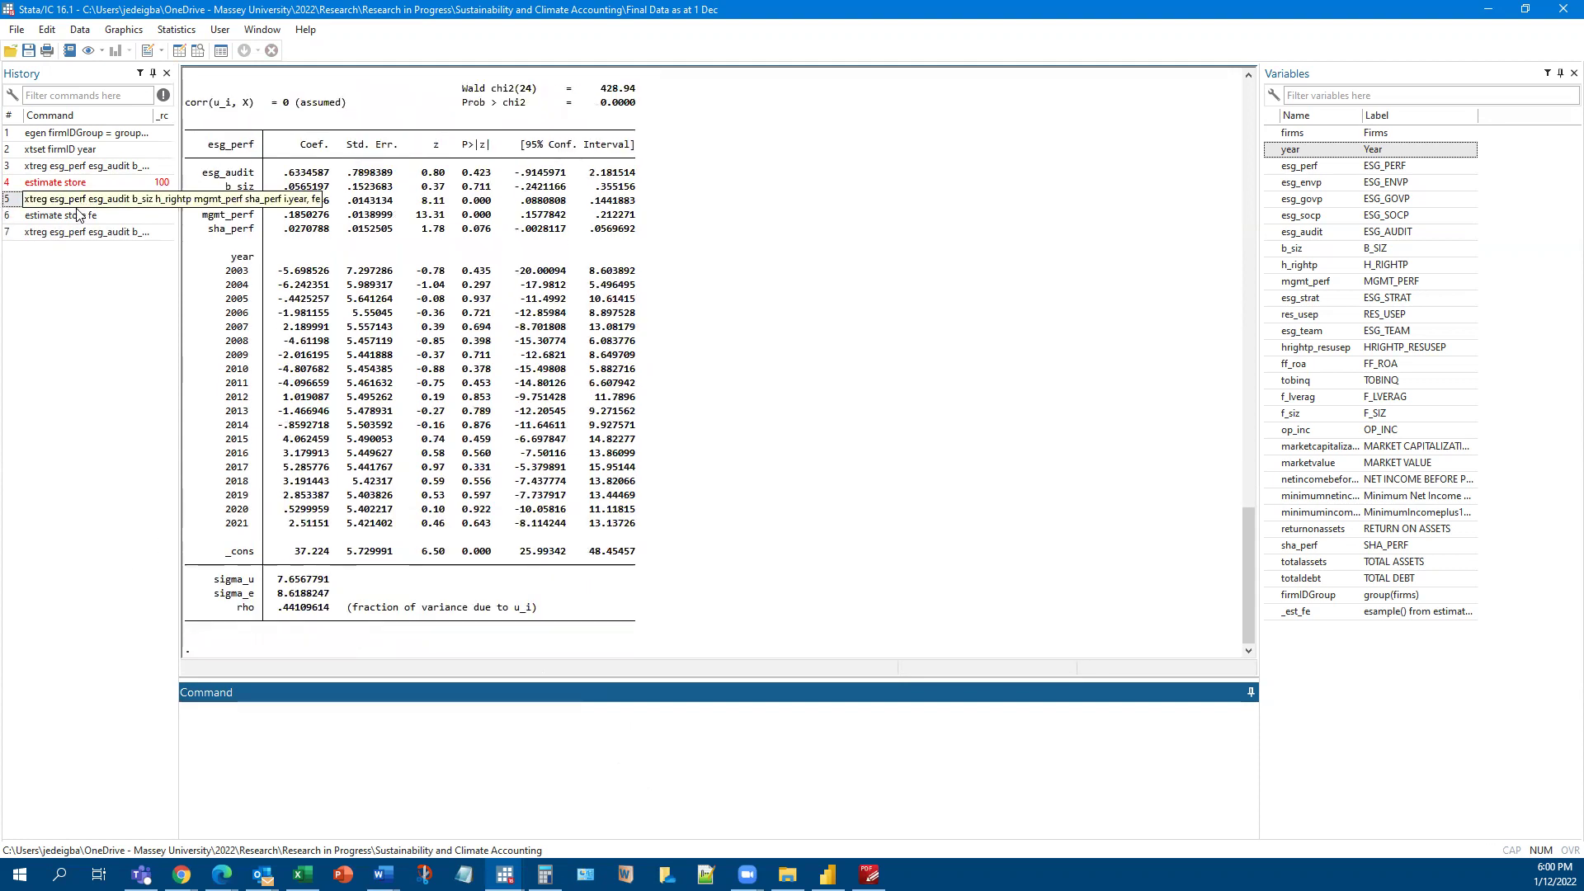
Step: Store the random-effects results by reusing the estimate store command with the name re
{"action": "left_click", "coordinate": [77, 215]}
{"action": "left_click", "coordinate": [297, 703]}
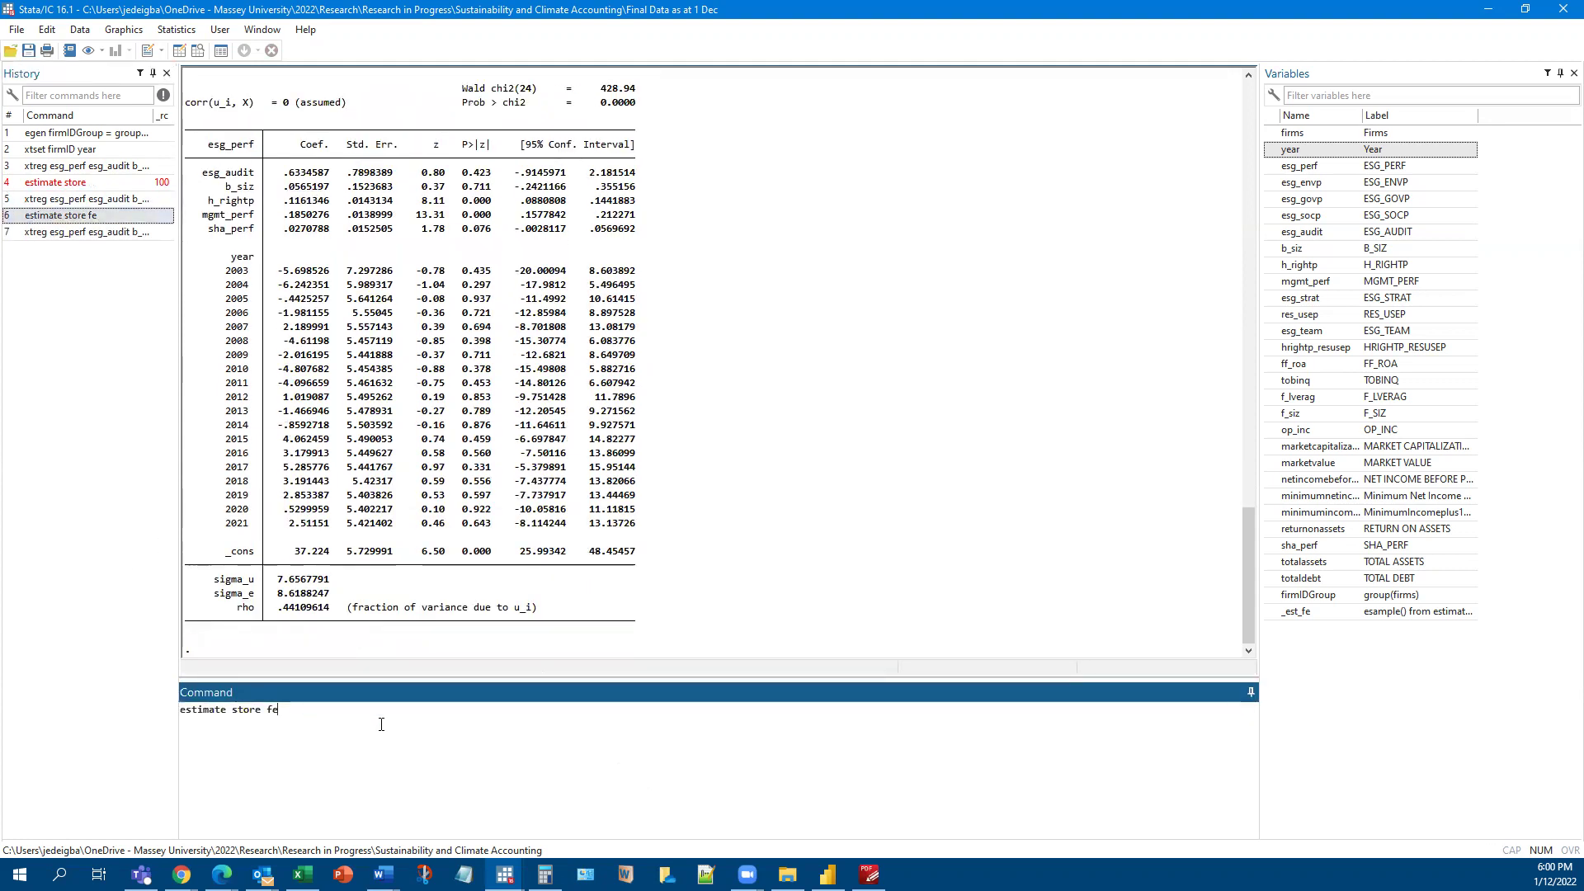
{"action": "key", "text": "BackSpace"}
{"action": "key", "text": "BackSpace"}
{"action": "type", "text": "re"}
{"action": "key", "text": "Return"}
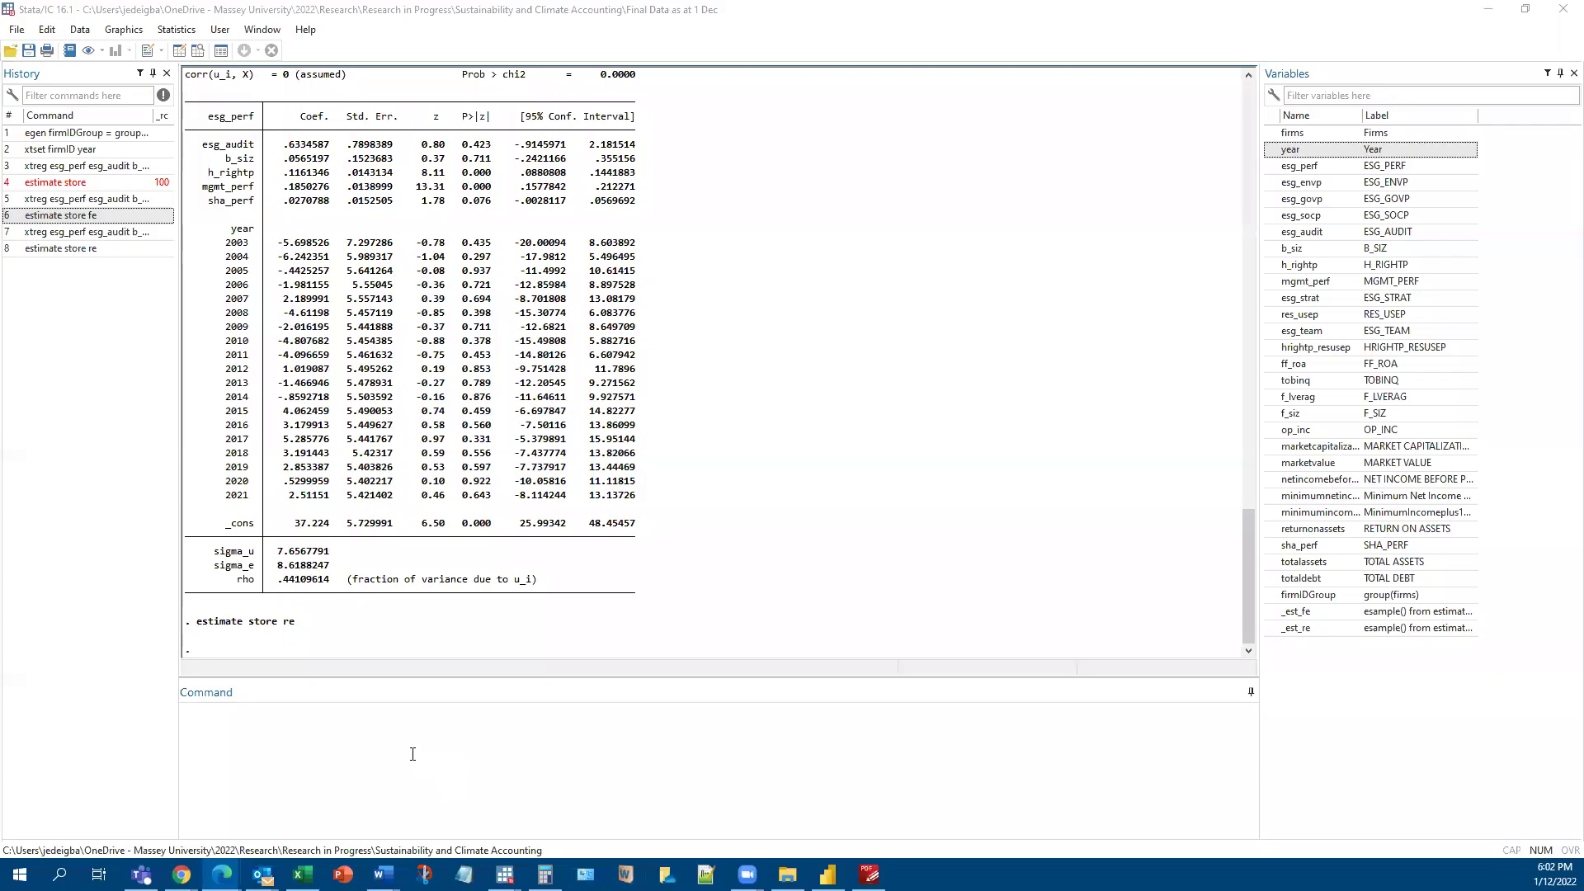
Step: Compare the two stored models with a Hausman test by running hausman fe re
{"action": "left_click", "coordinate": [402, 765]}
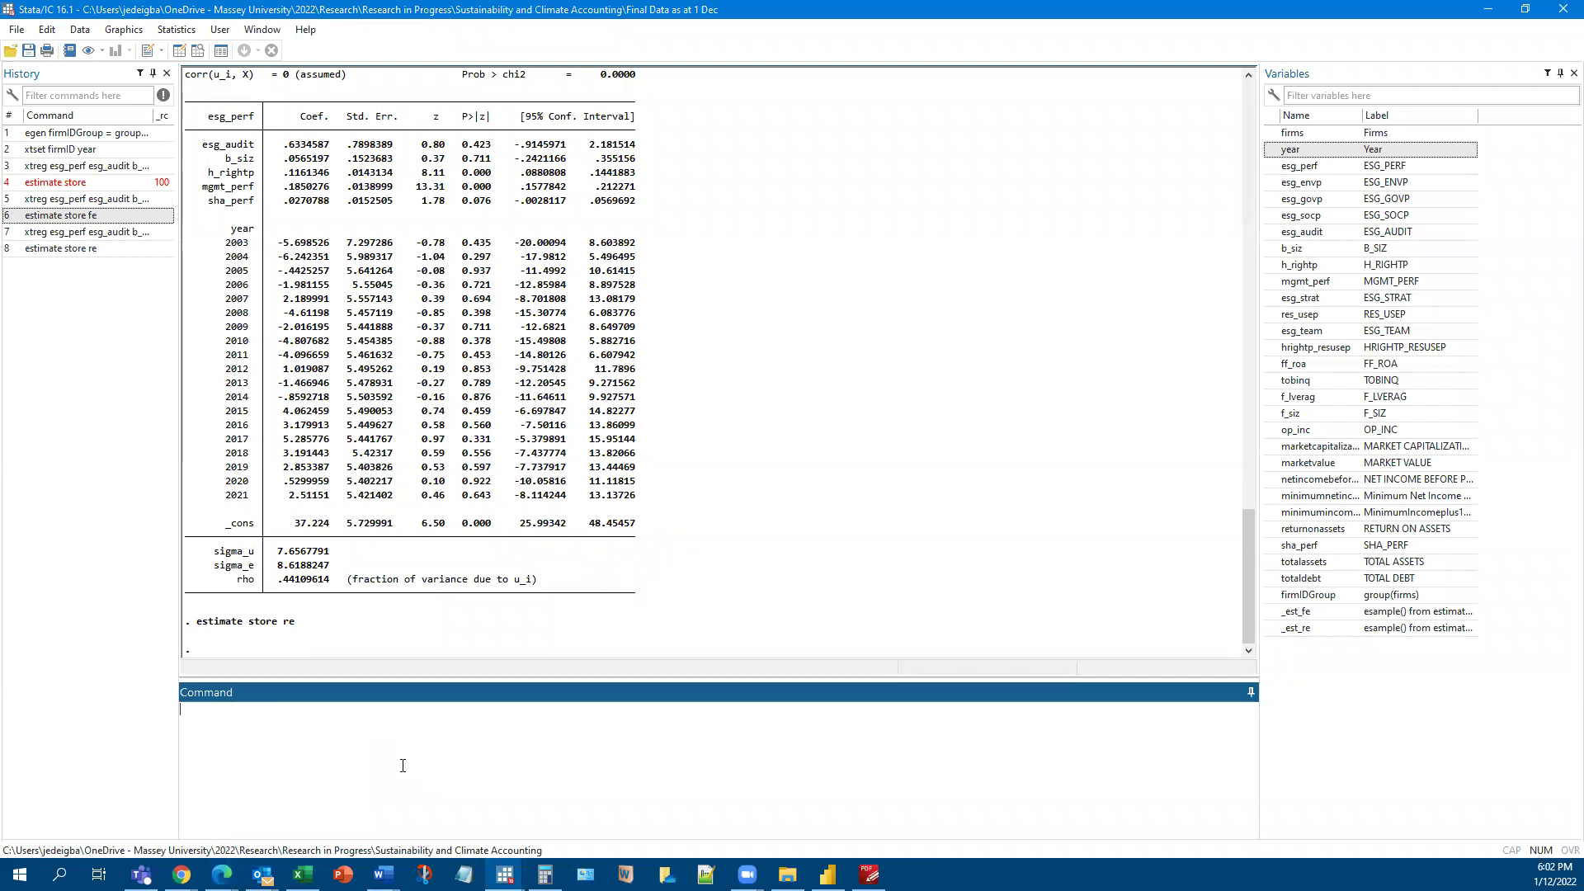
{"action": "type", "text": "hausman fe re"}
{"action": "key", "text": "Return"}
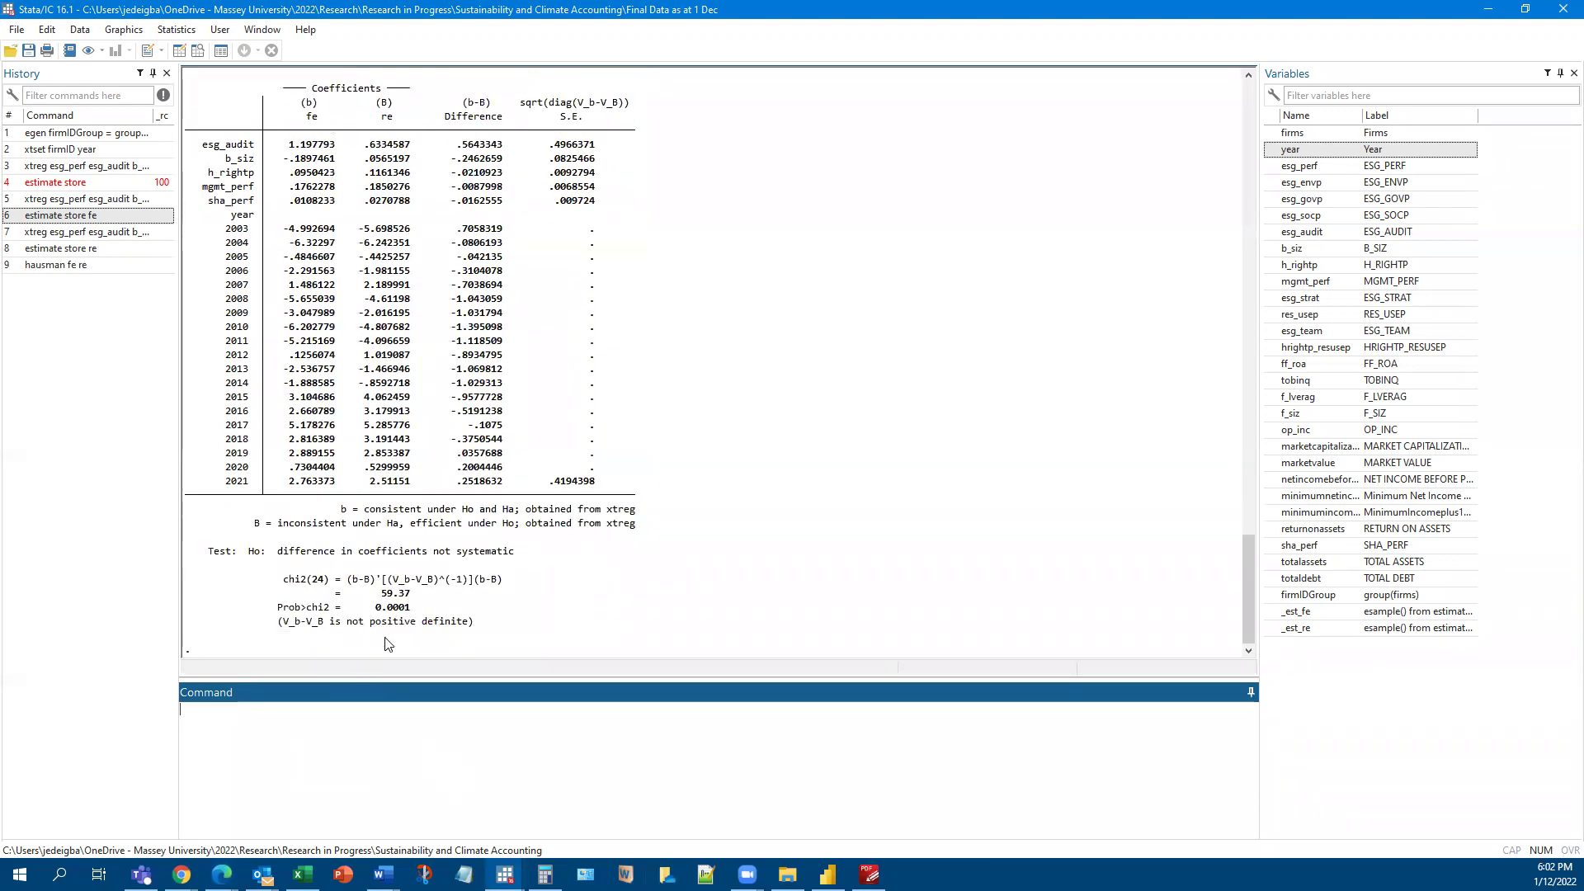